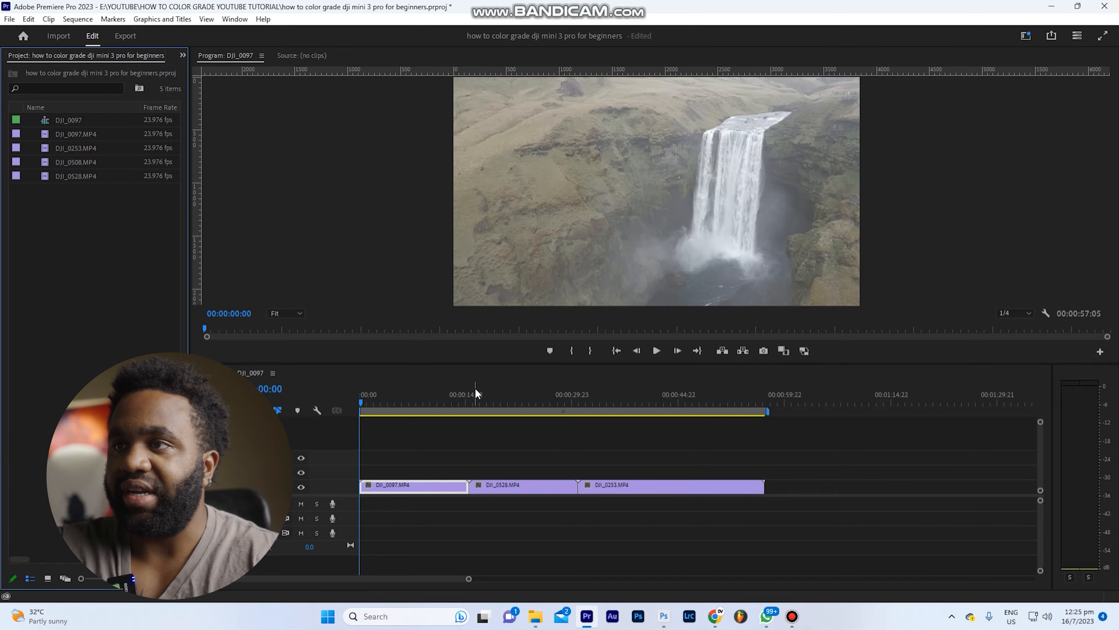
Step: Preview the ungraded waterfall footage in a maximised program monitor, restore the layout, and switch to the Color workspace
key(grave)
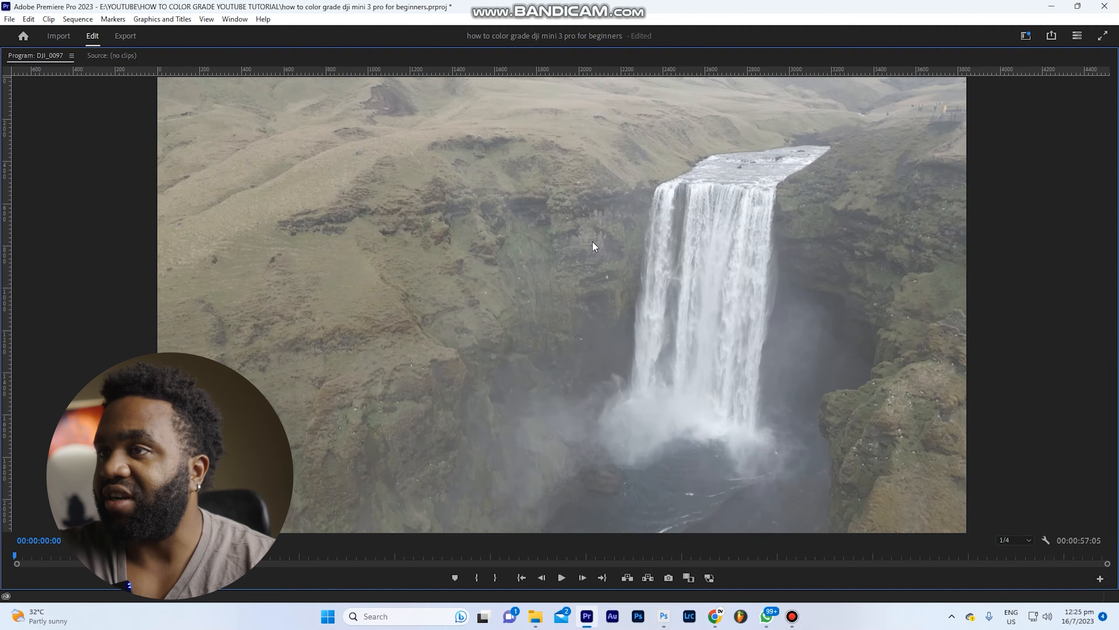
key(grave)
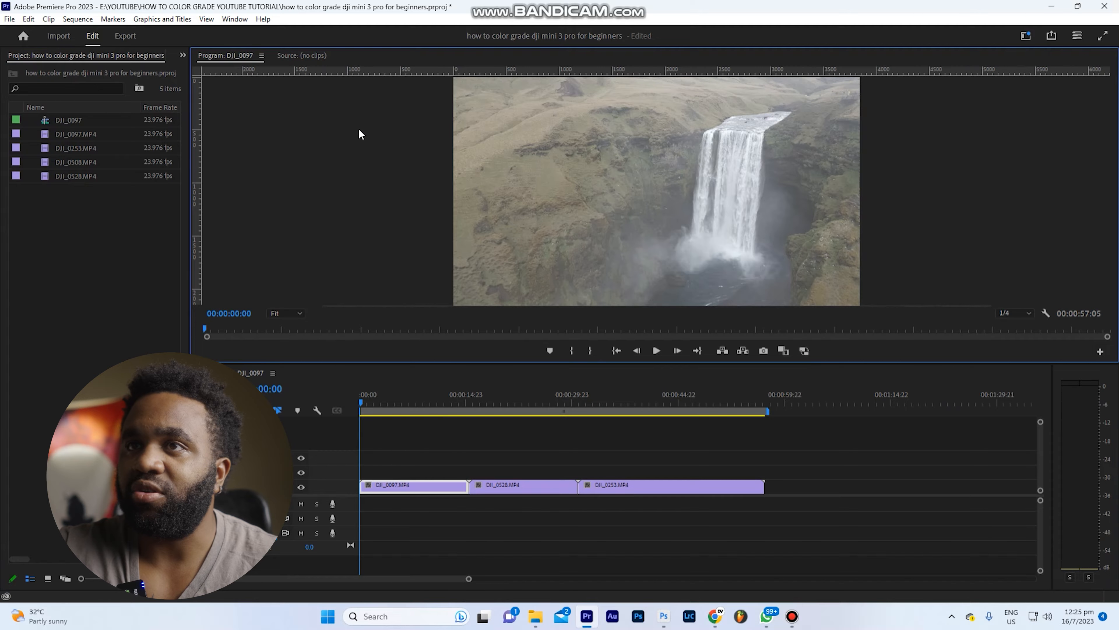
click(234, 19)
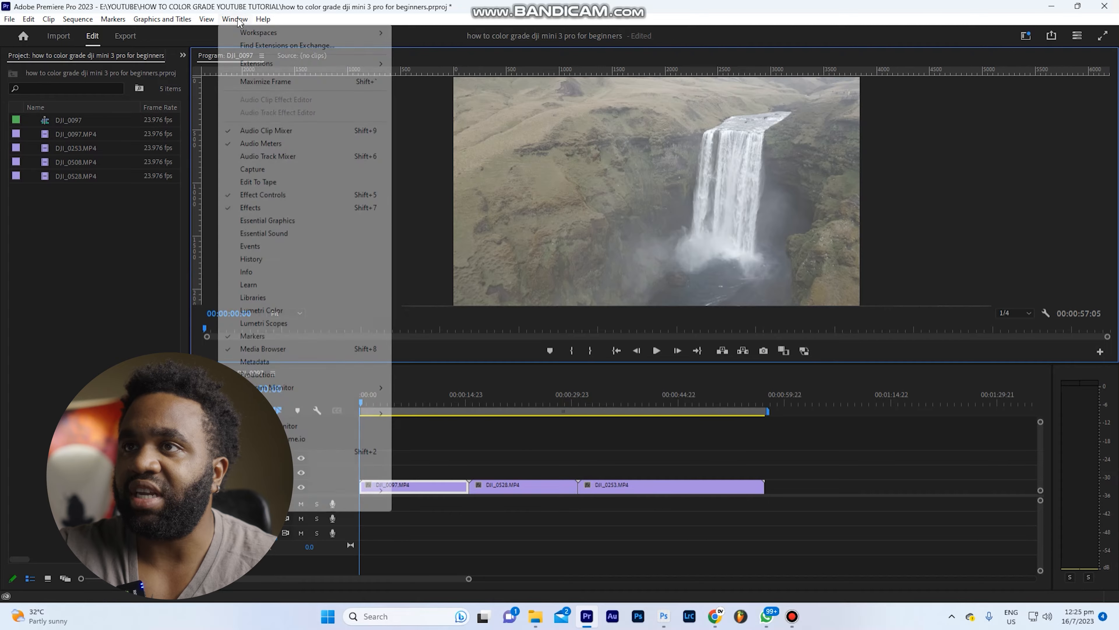
mouse_move(246, 33)
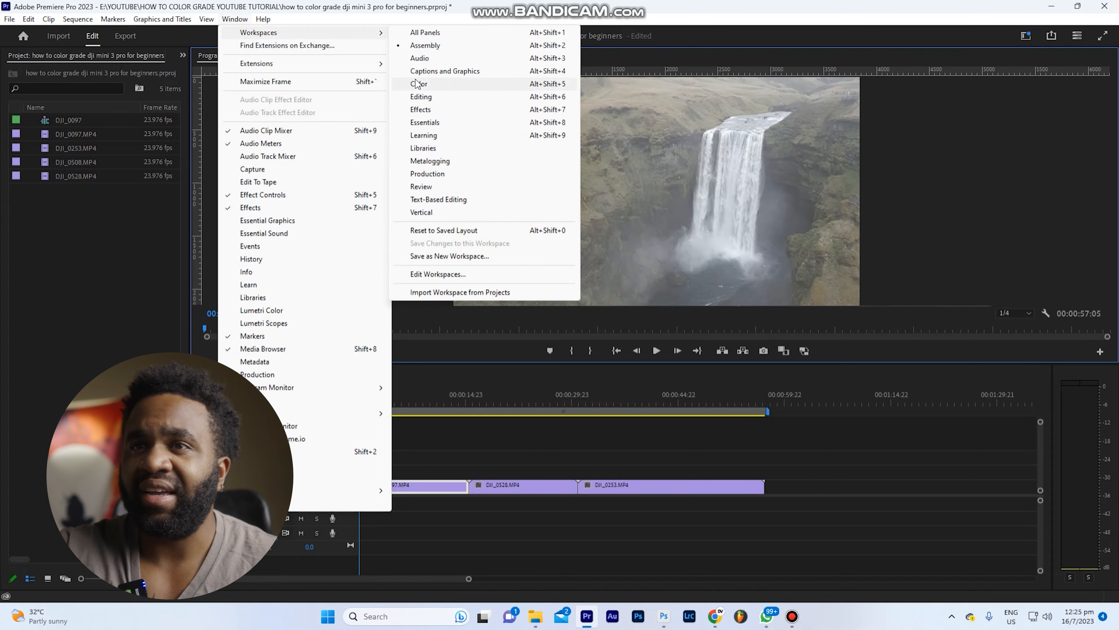
click(417, 84)
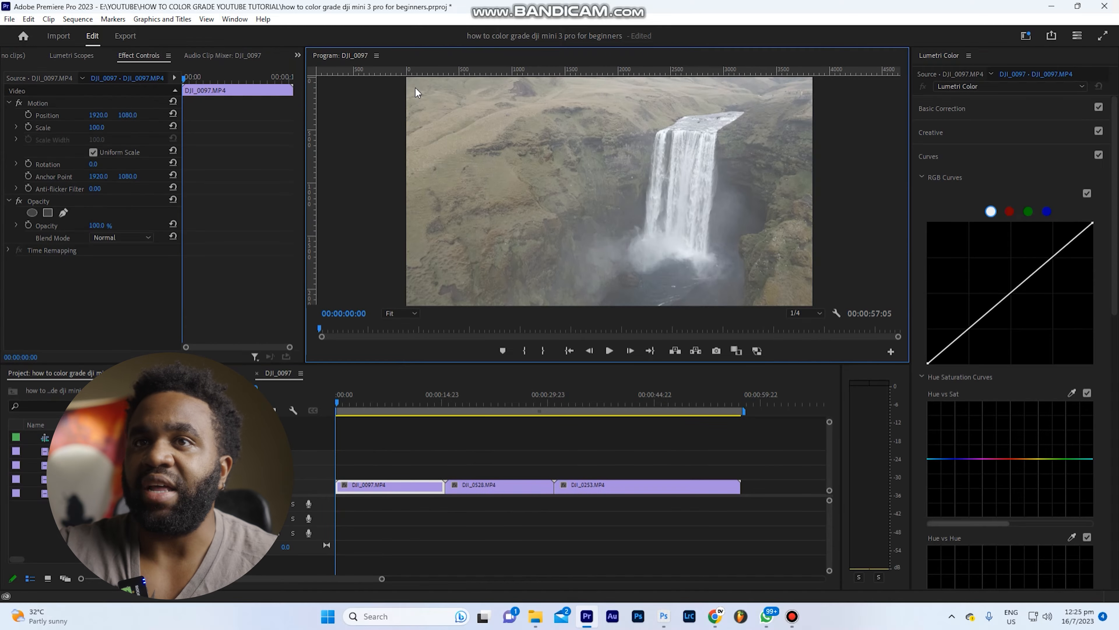
Step: Show the Lumetri Scopes and turn off the Vectorscope YUV, keeping only the RGB waveform
click(81, 57)
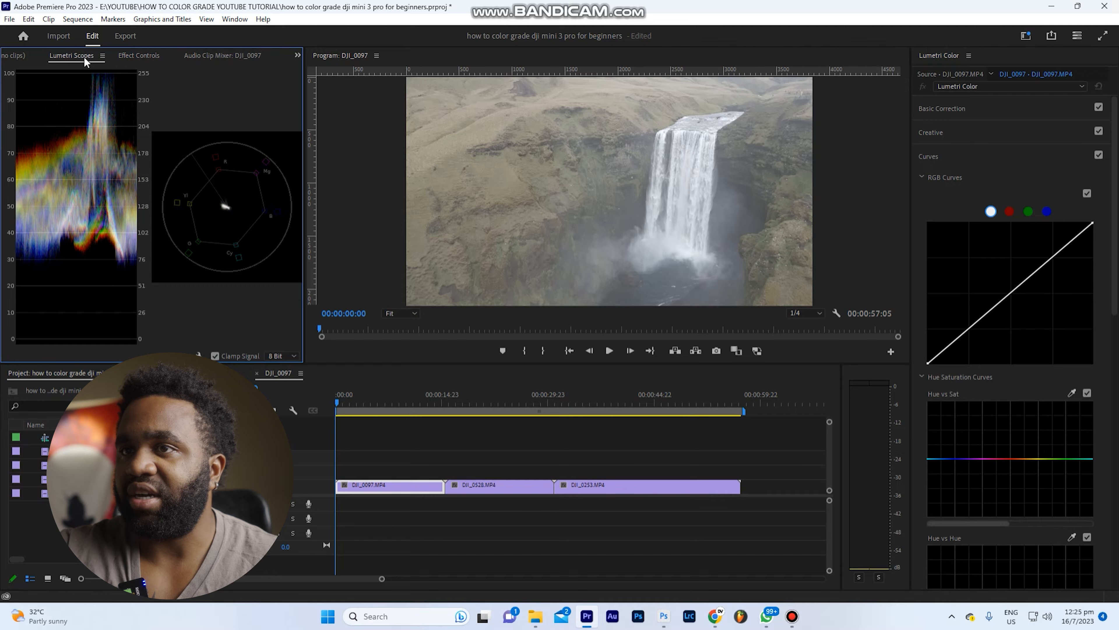
right_click(244, 232)
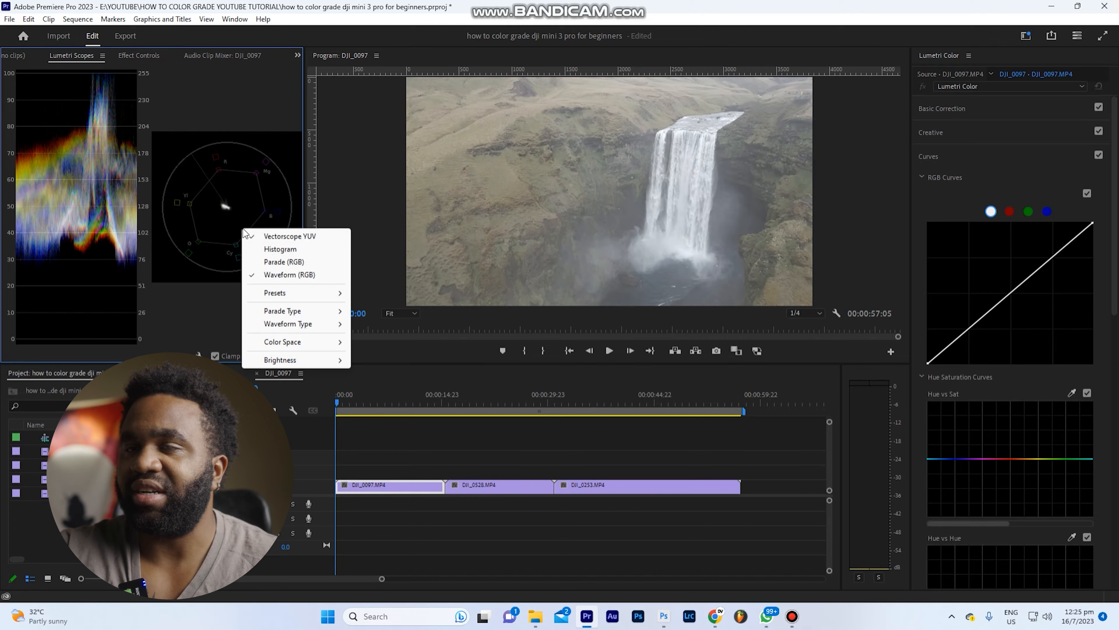
click(293, 237)
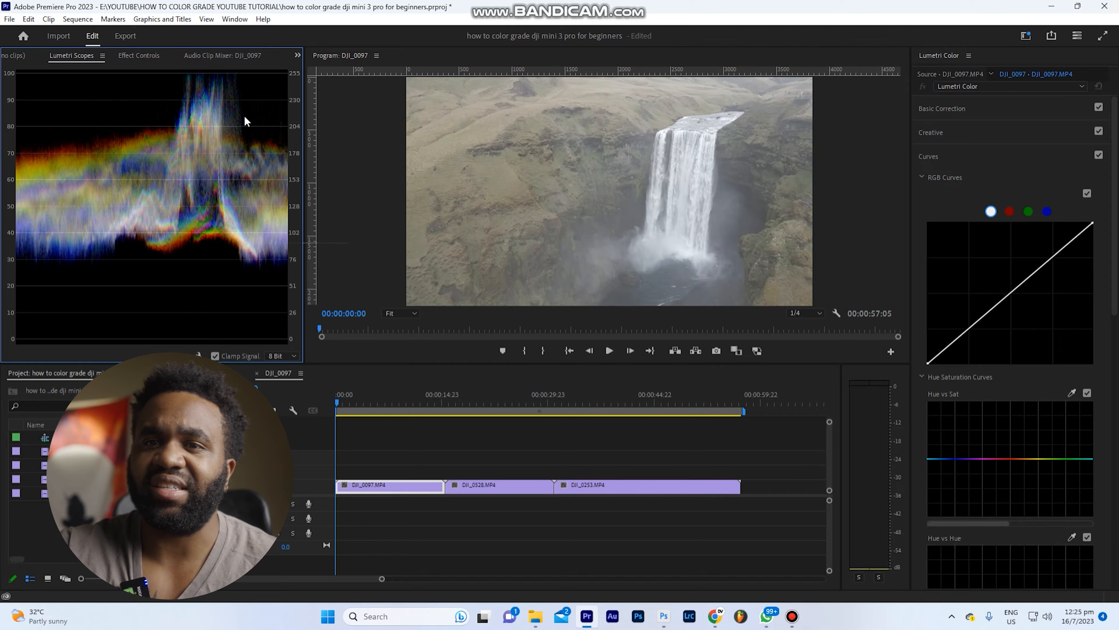
right_click(230, 173)
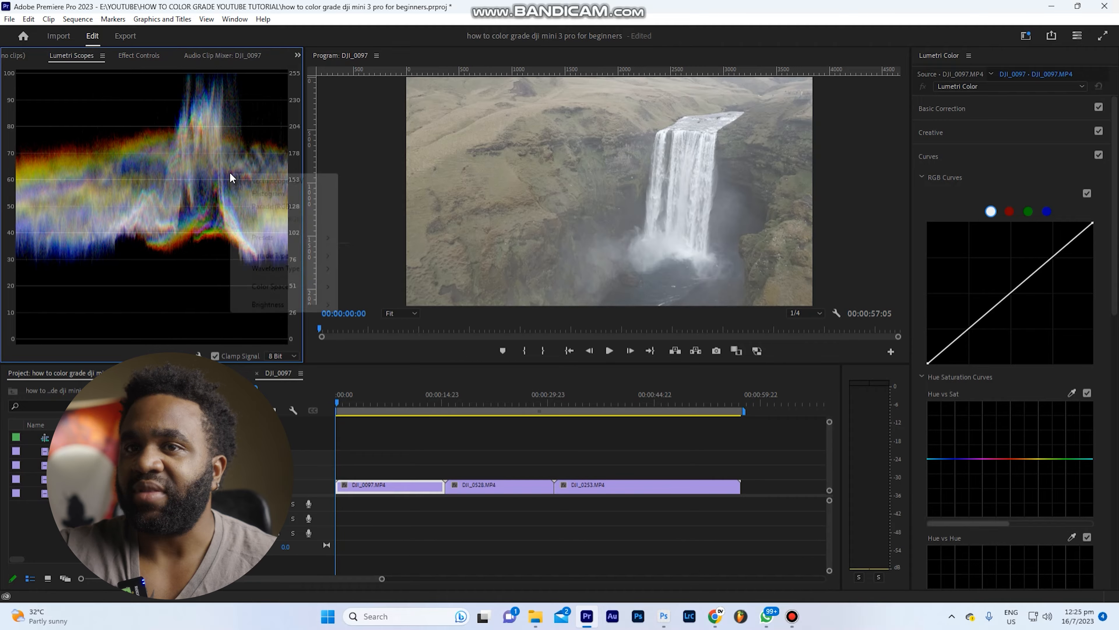
click(191, 152)
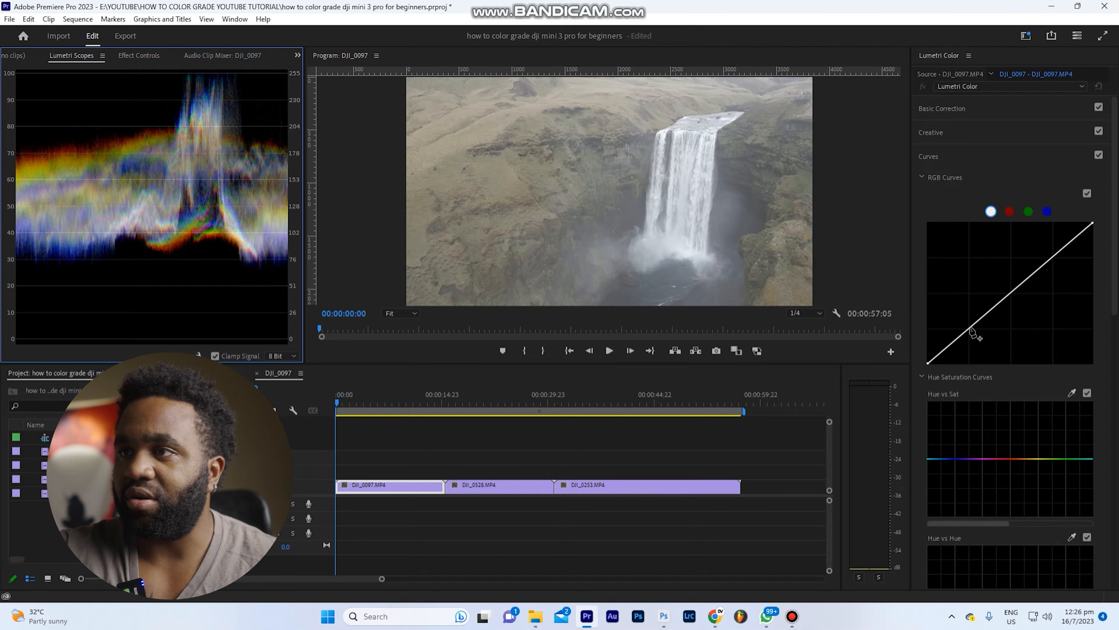
Step: Shape the white RGB curve of DJI_0097.MP4 into an S by lowering the shadows and raising the highlights
drag(972, 331, 974, 346)
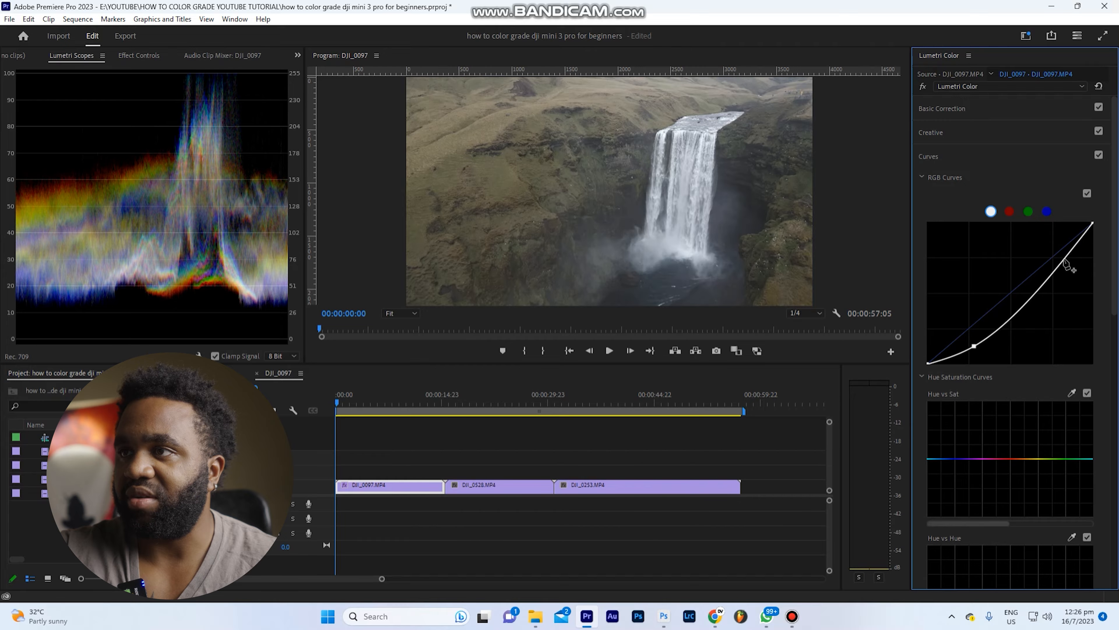
drag(1064, 260, 1061, 250)
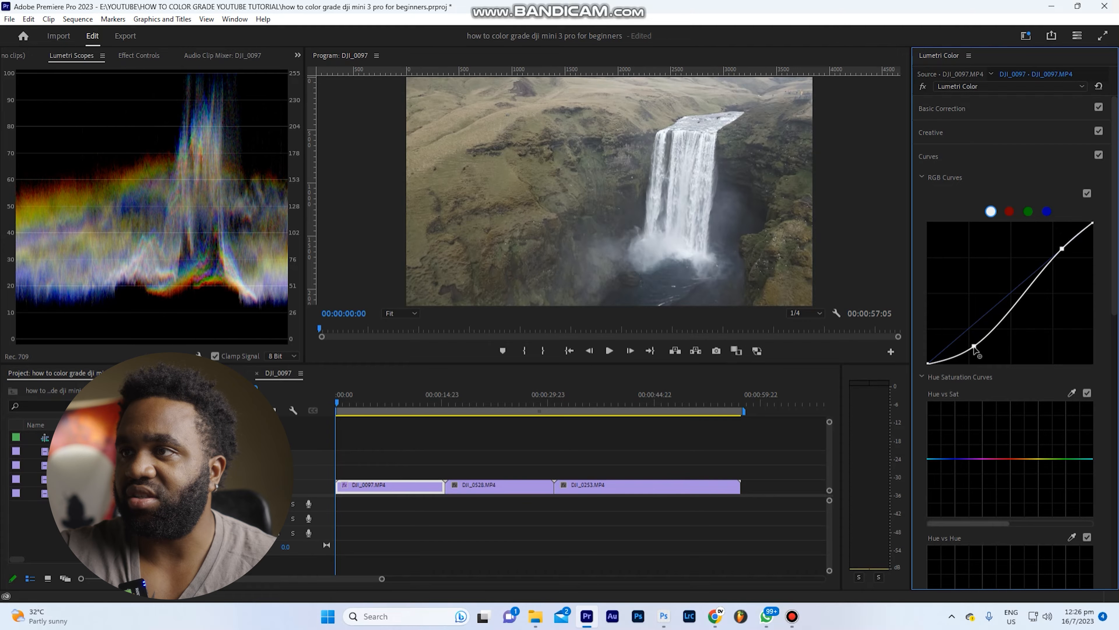
drag(974, 348, 976, 350)
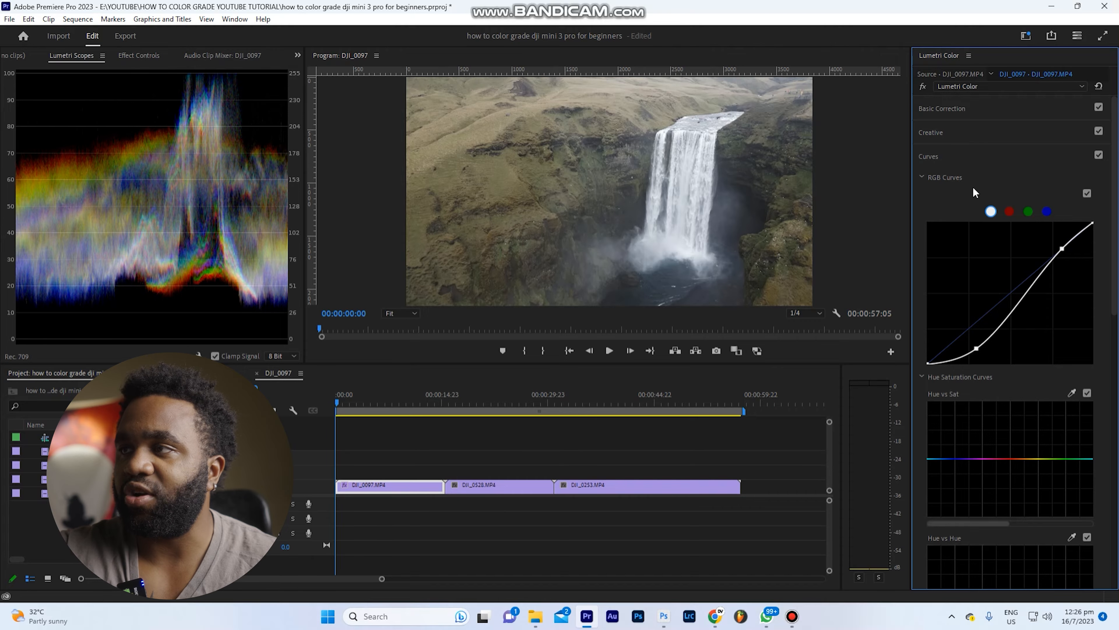
Step: In Basic Correction, set Shadows to -10.9 and Contrast to 8.7, toggling the section off and on to compare
click(961, 108)
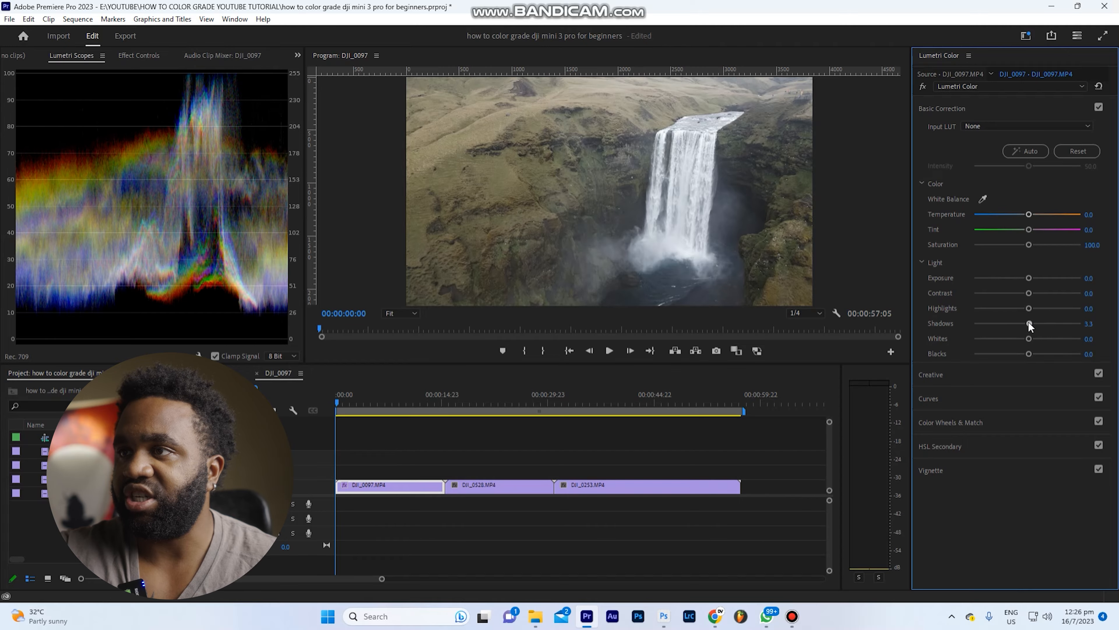
drag(1026, 322, 1021, 321)
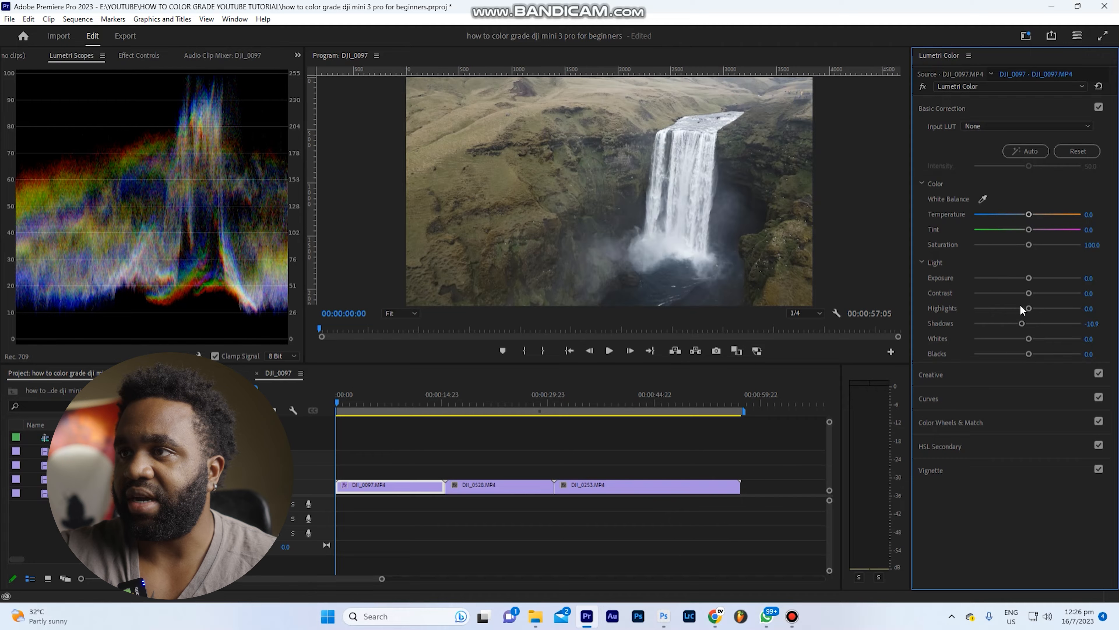
drag(1027, 293, 1032, 290)
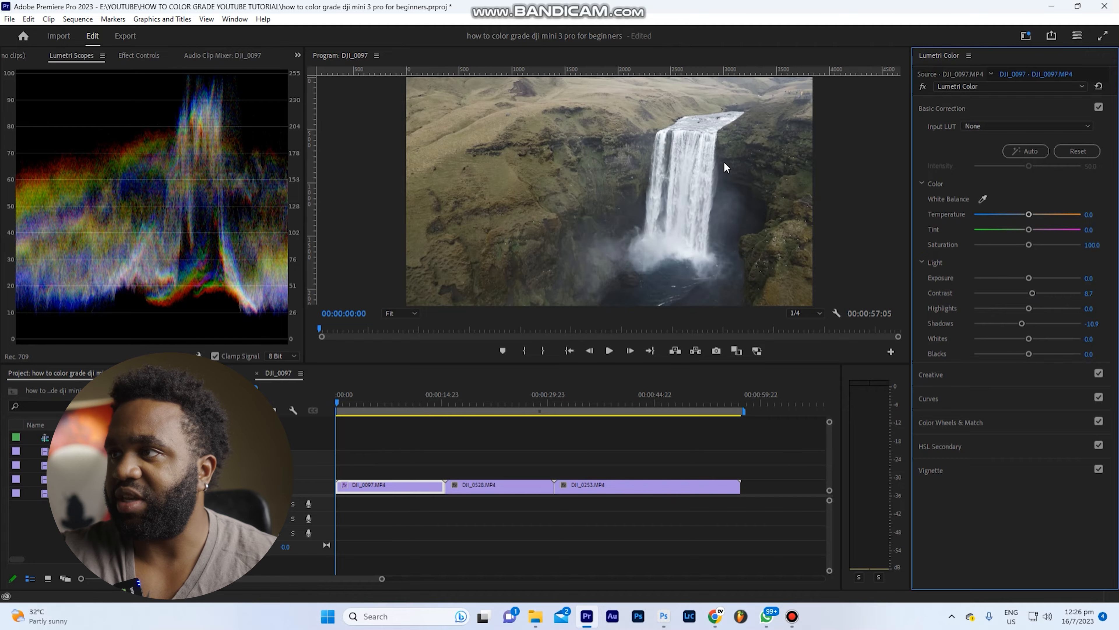
click(1099, 108)
click(1099, 108)
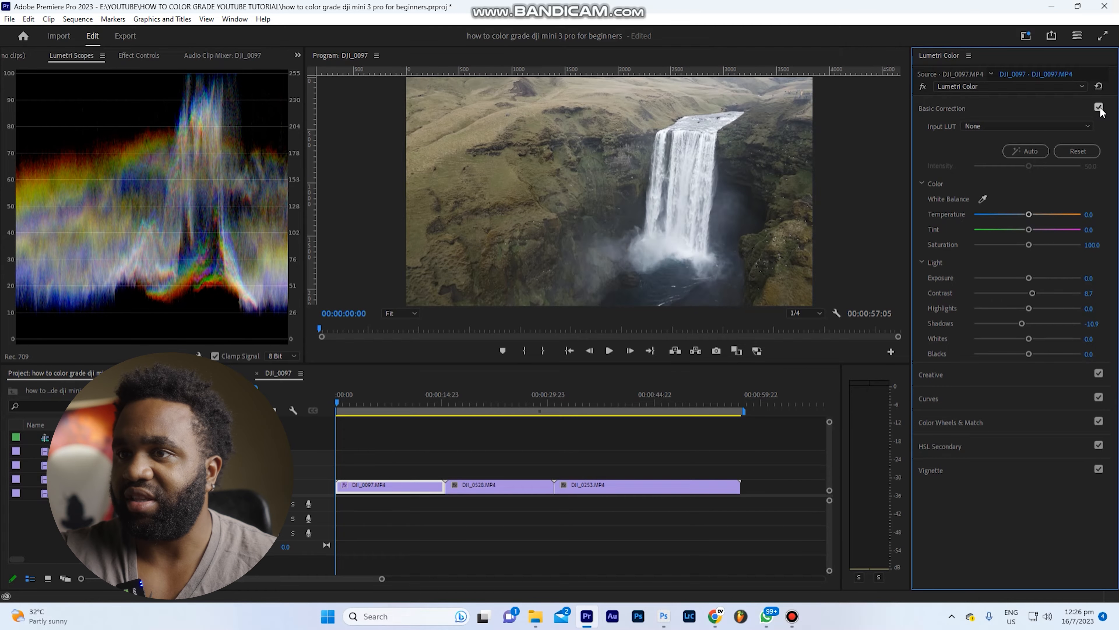
click(1047, 110)
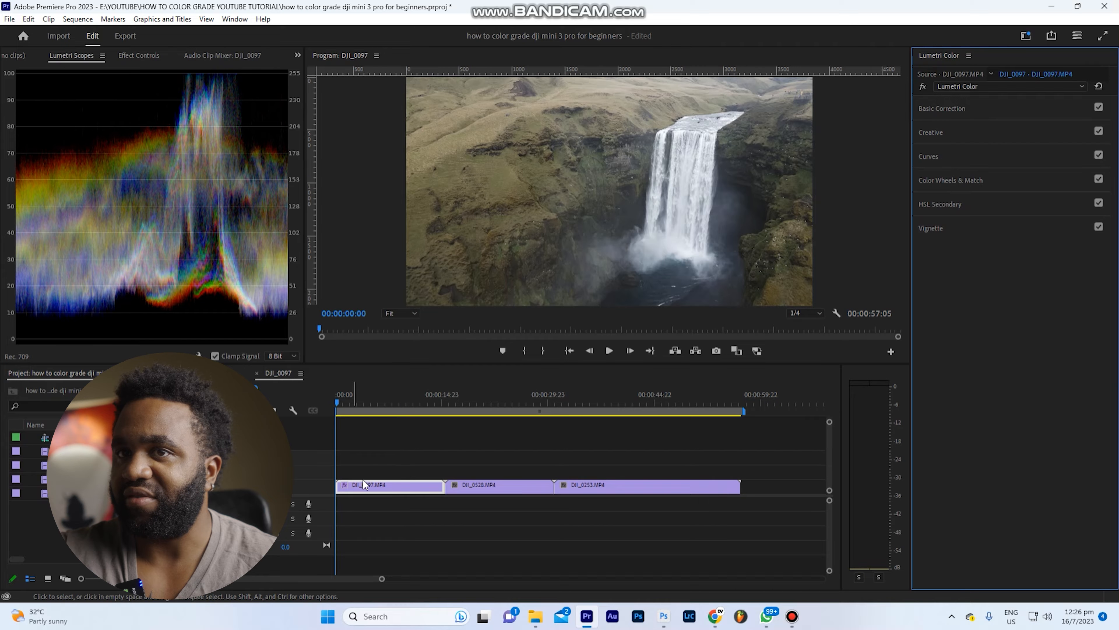
Step: Toggle the clip's Lumetri Color effect off and on to compare the footage before and after grading
click(154, 55)
click(19, 262)
click(19, 263)
click(19, 262)
click(19, 263)
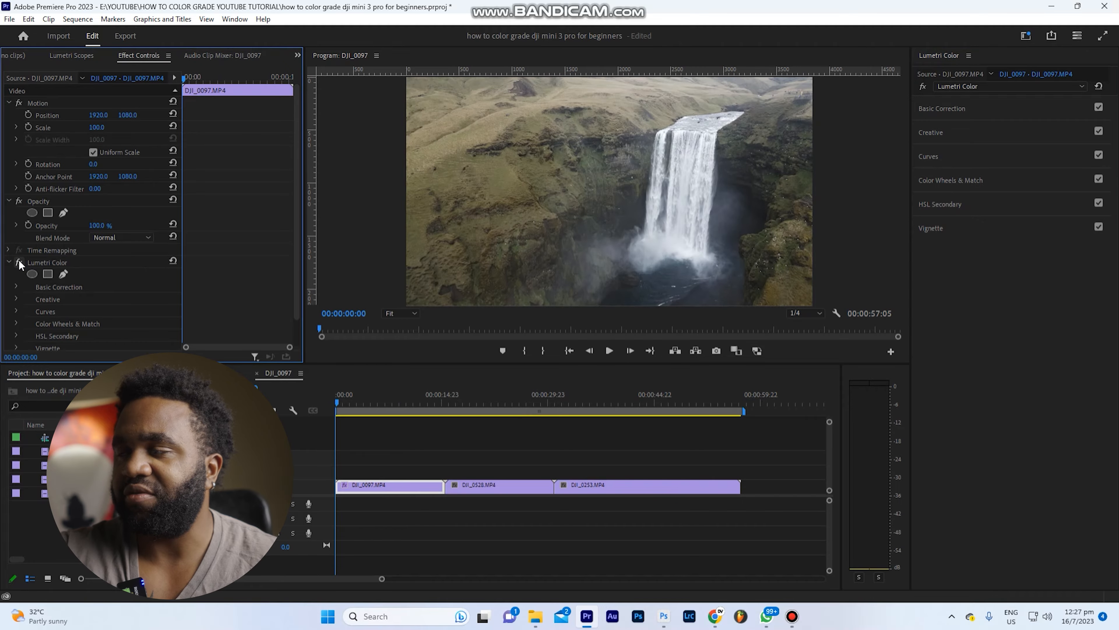
Step: Shift the shadow point of the white RGB curve slightly towards the midtones and check the darker shadows on the waveform
click(941, 134)
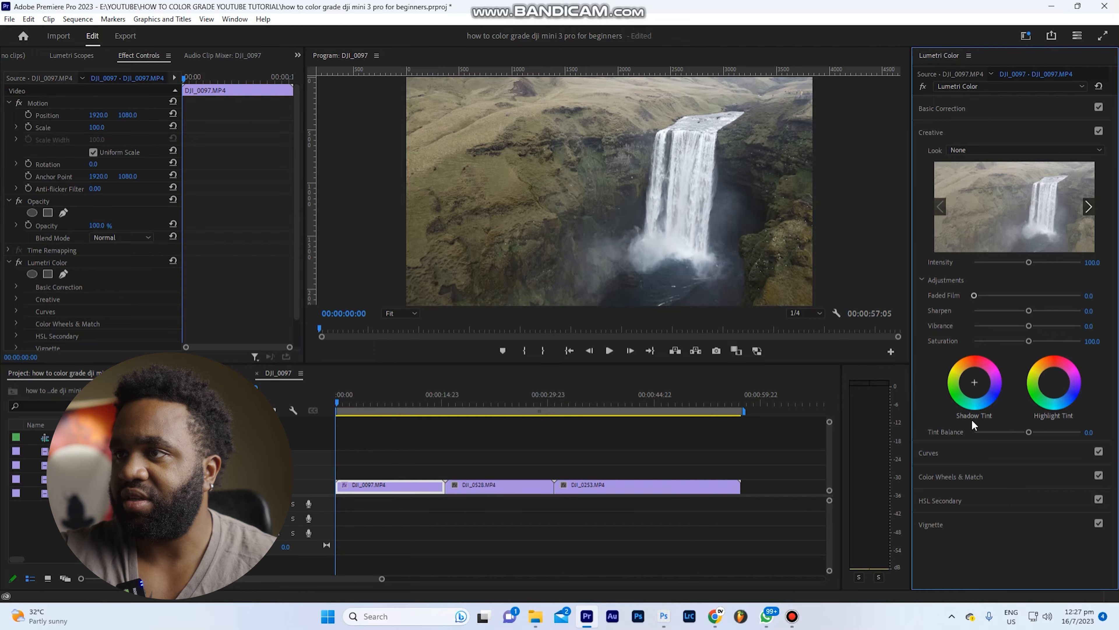
click(965, 451)
drag(976, 349, 989, 352)
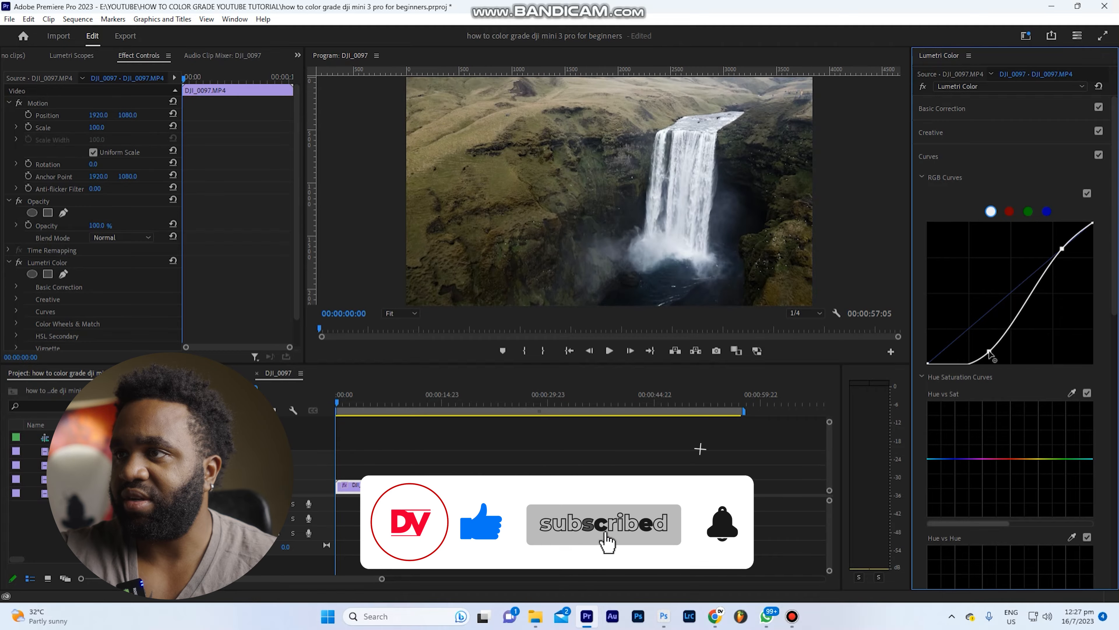
drag(989, 353, 984, 352)
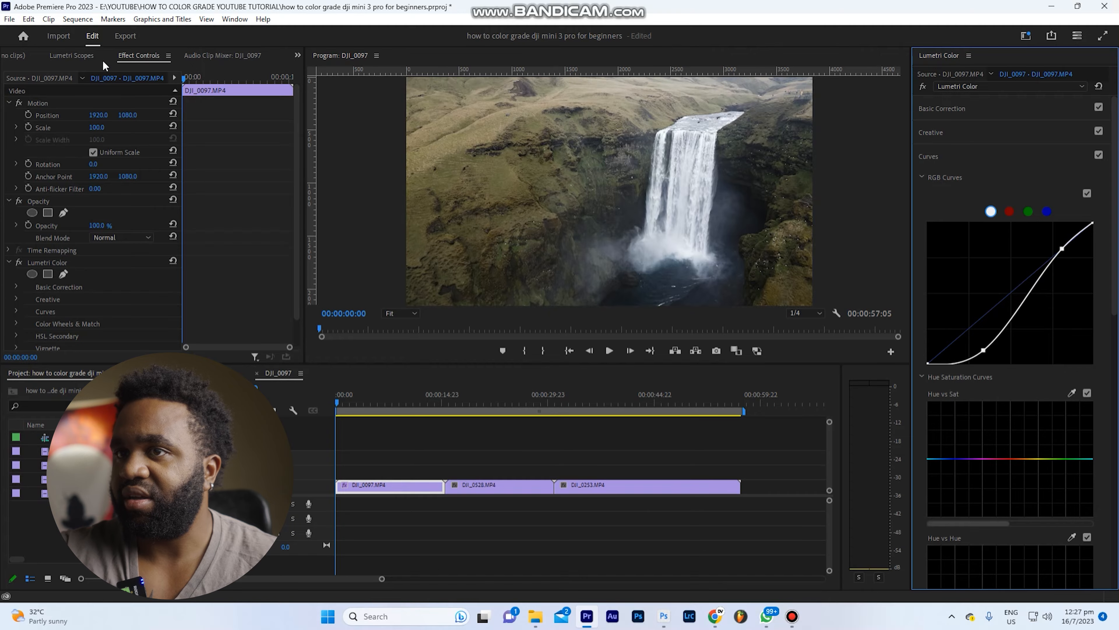
click(79, 56)
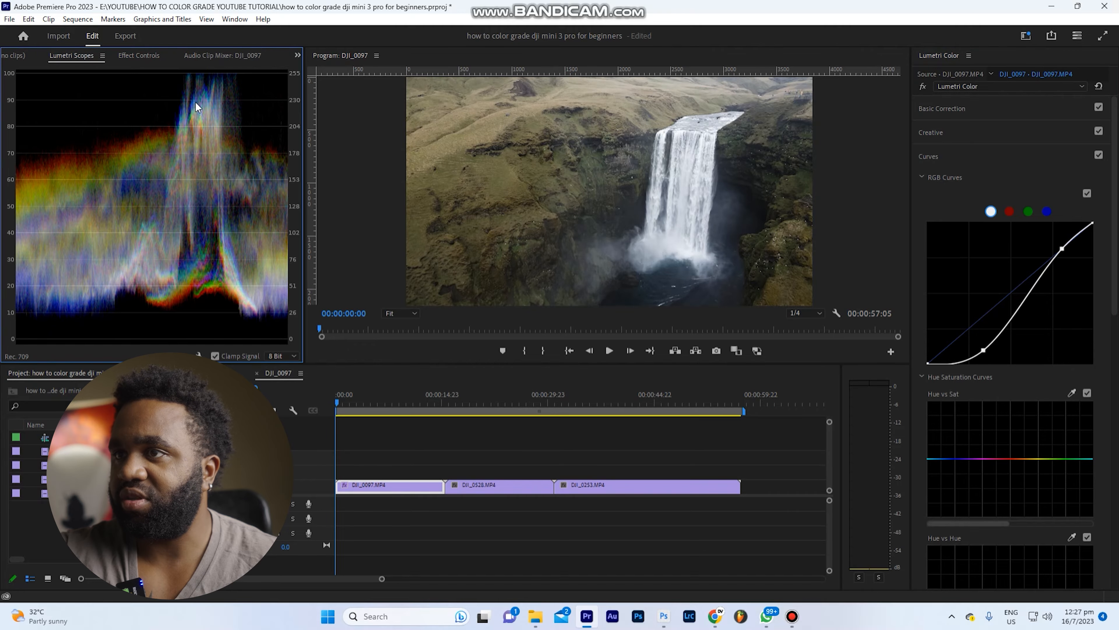
click(139, 56)
click(79, 56)
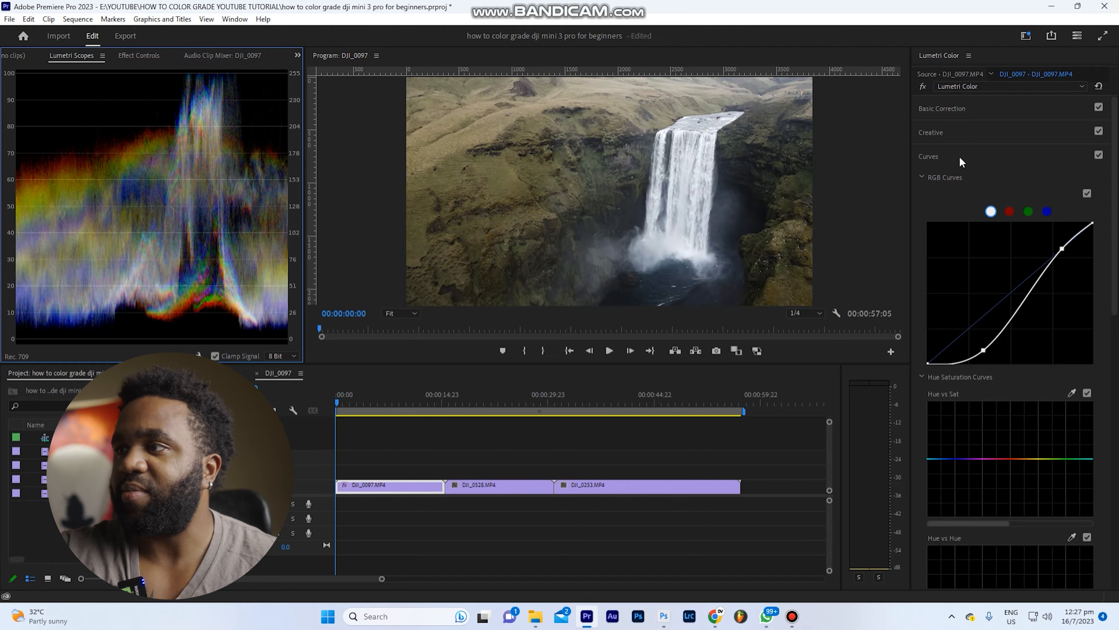
Step: Raise the Creative saturation to 148.9 and compare the clip with the Lumetri Color effect off and on
click(957, 131)
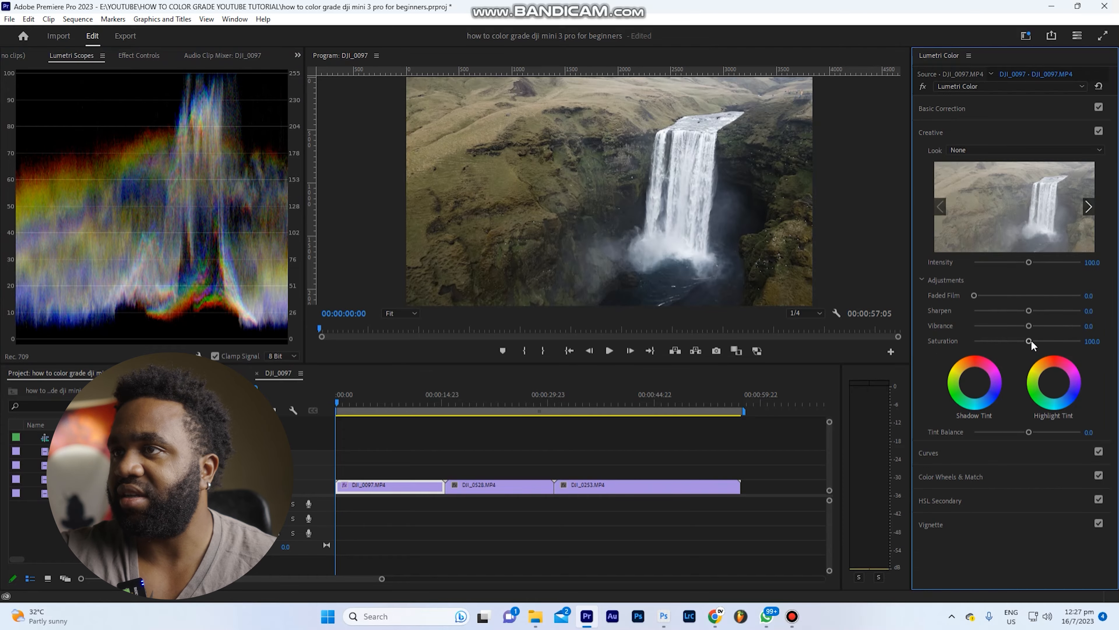
drag(1028, 340, 1047, 341)
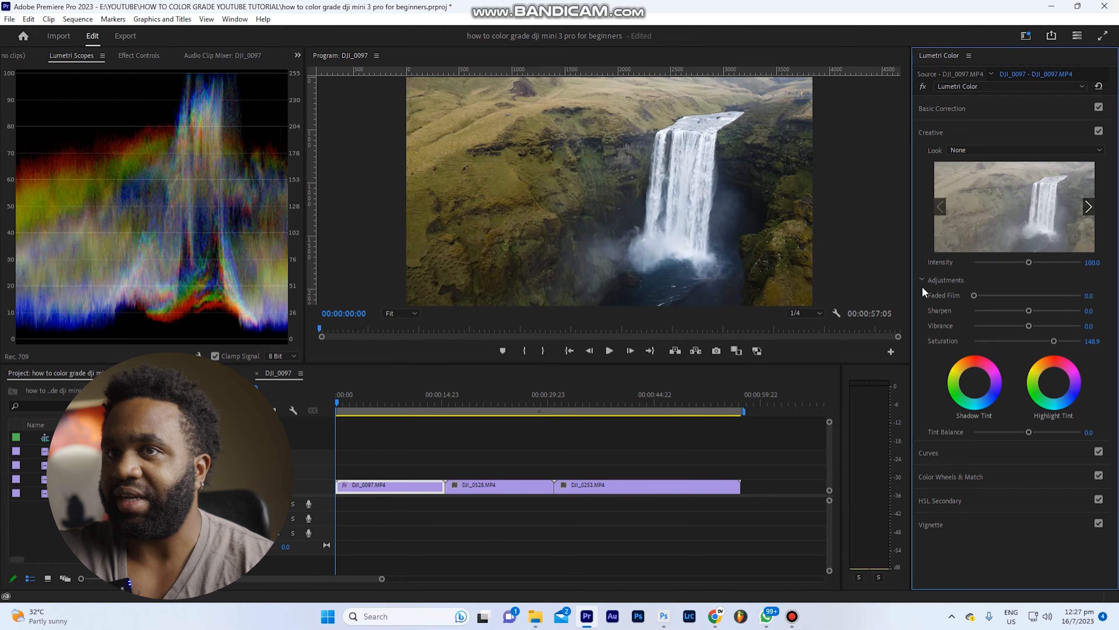
click(139, 56)
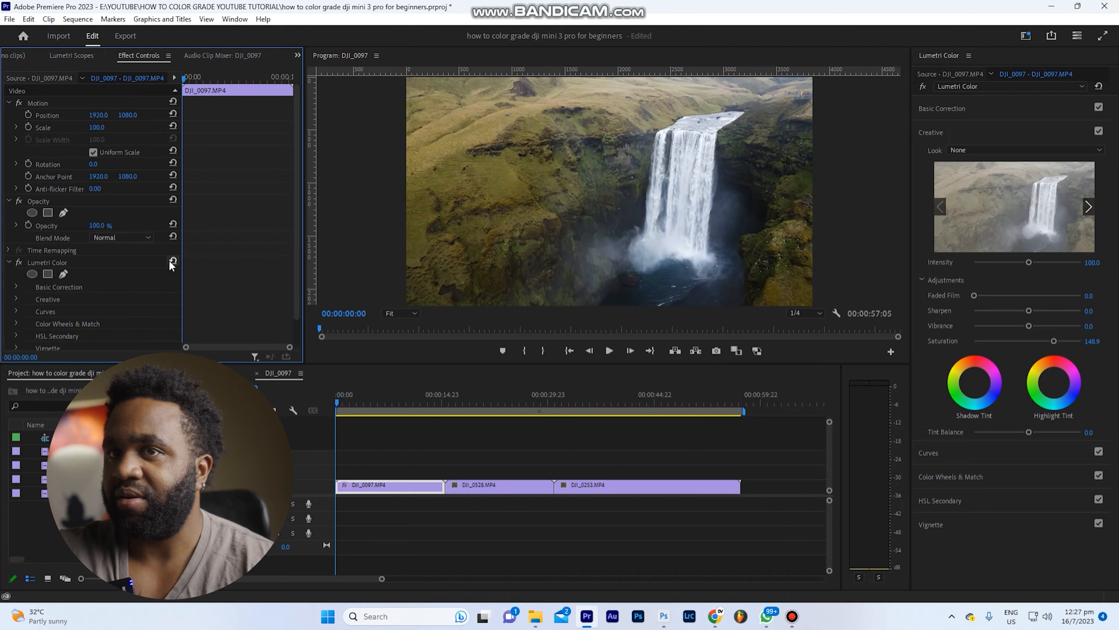
click(18, 262)
click(18, 262)
click(18, 262)
click(19, 262)
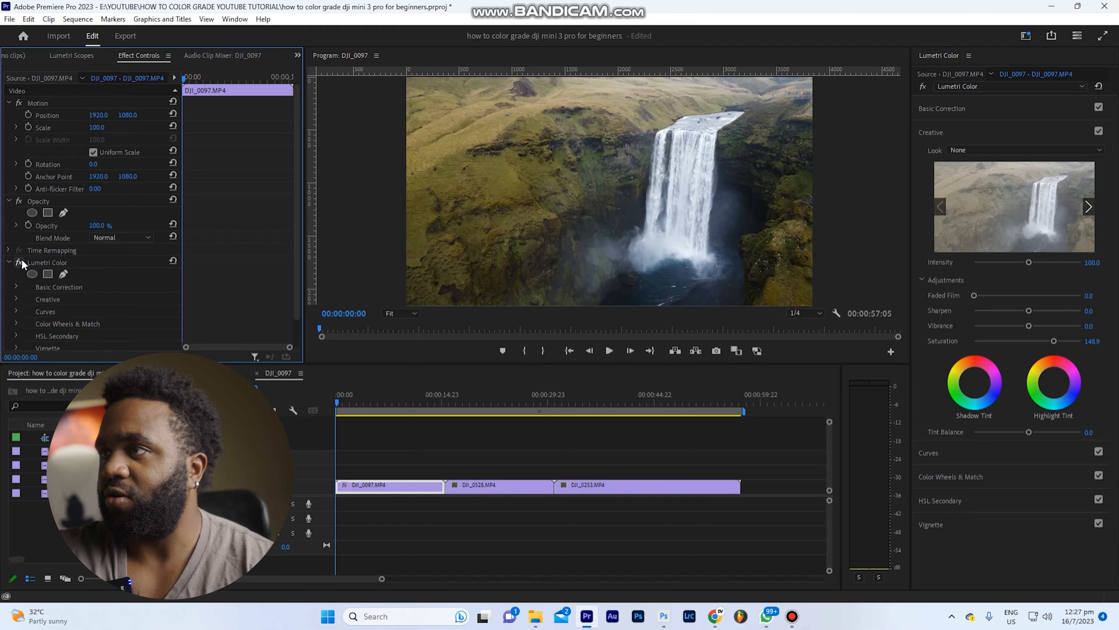
Step: Increase the Basic Correction Contrast to 41.3
click(976, 113)
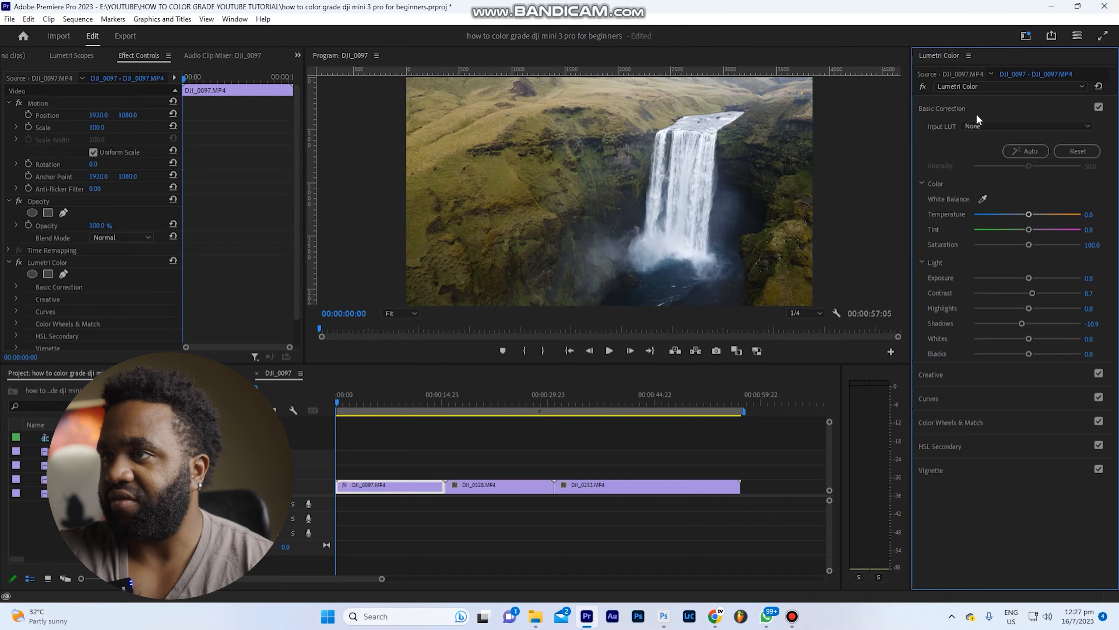
drag(1032, 292, 1033, 293)
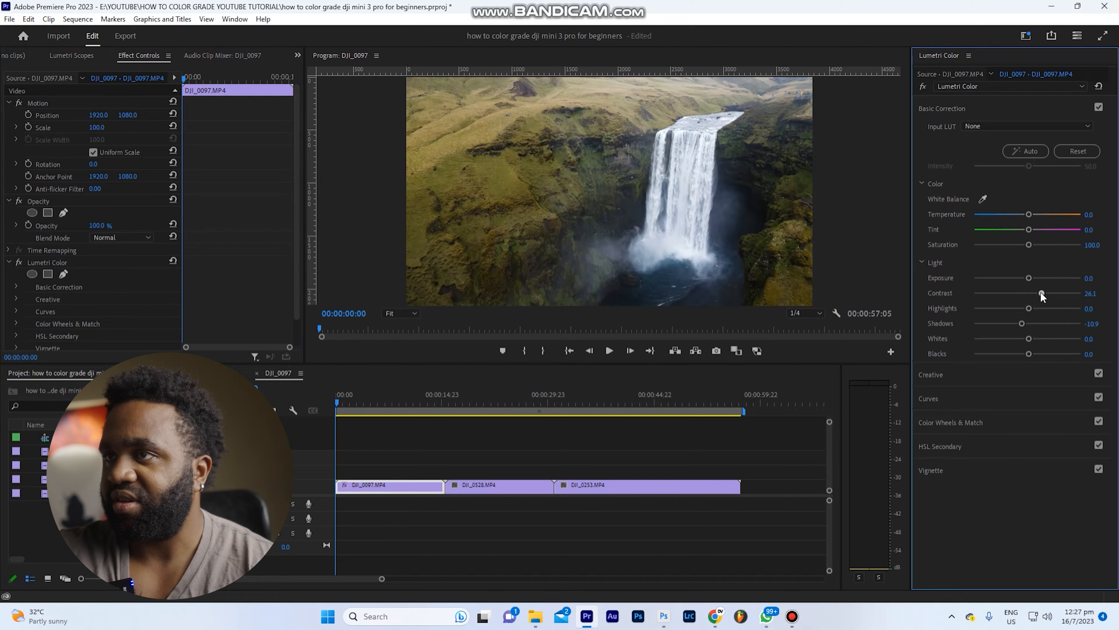
drag(1046, 293, 1091, 295)
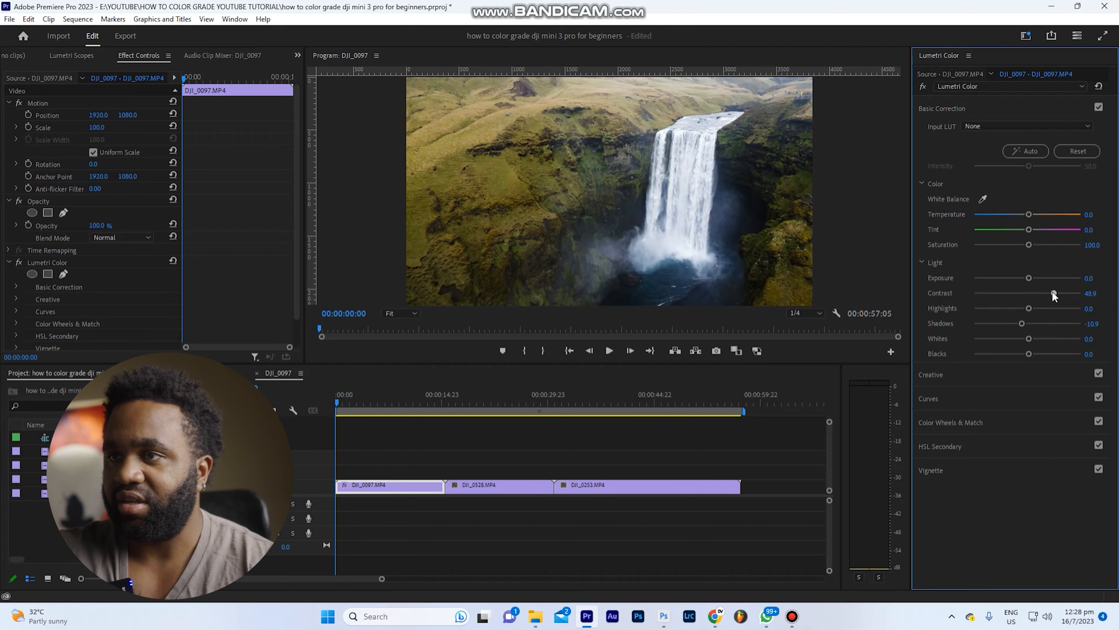
Step: Play back the graded waterfall clip in a maximised program monitor
click(759, 141)
key(grave)
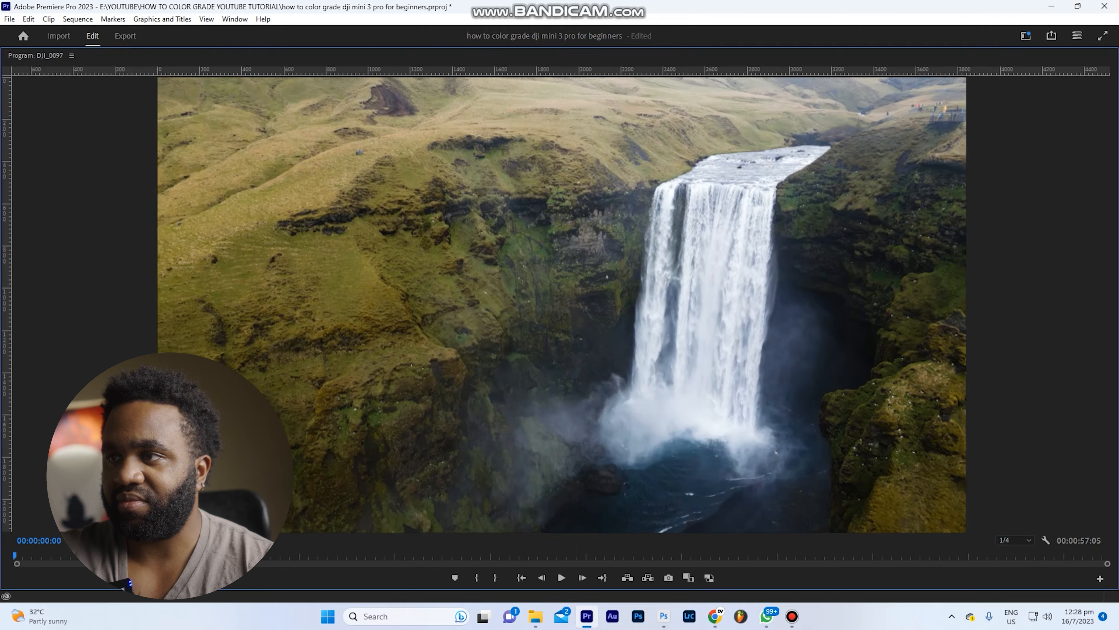
key(space)
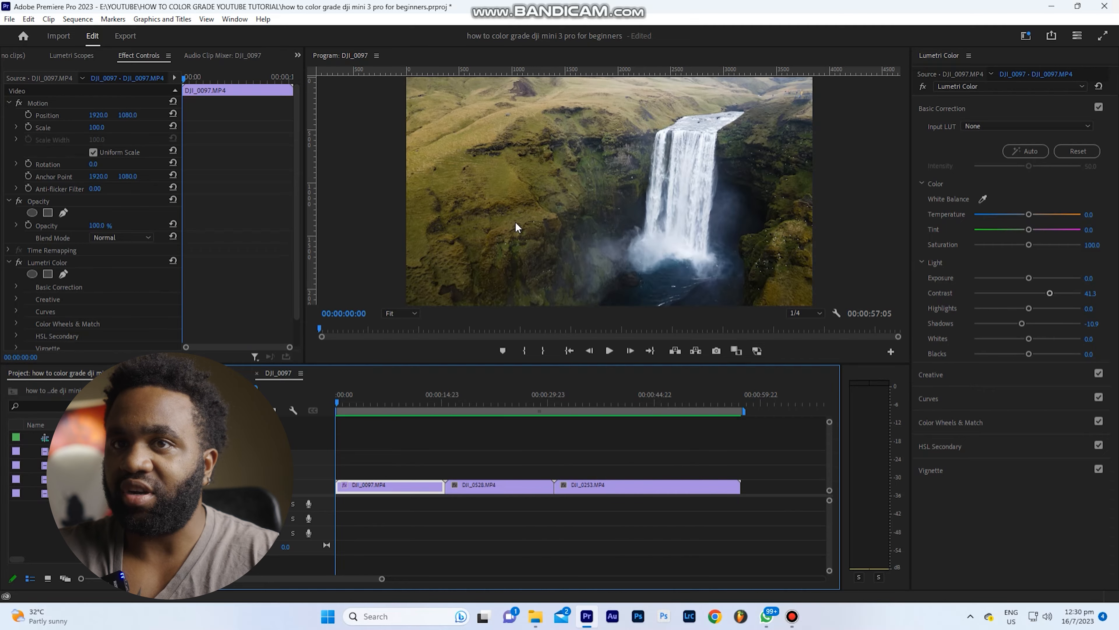
Step: Disable the clip's Lumetri Color effect and play the ungraded footage in a maximised program monitor
click(20, 263)
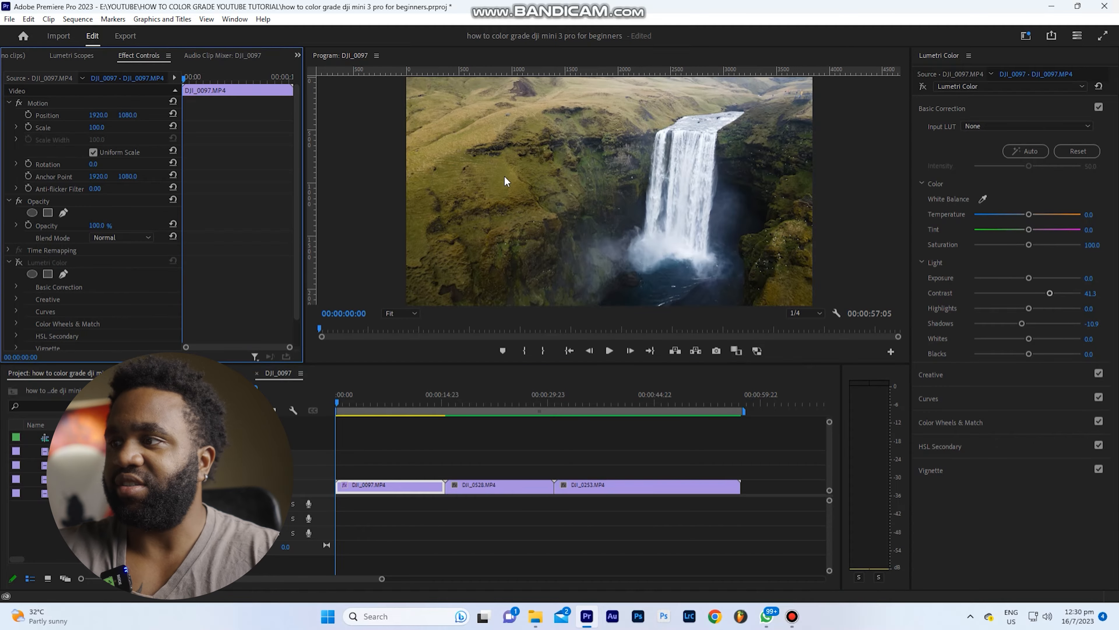
key(grave)
key(space)
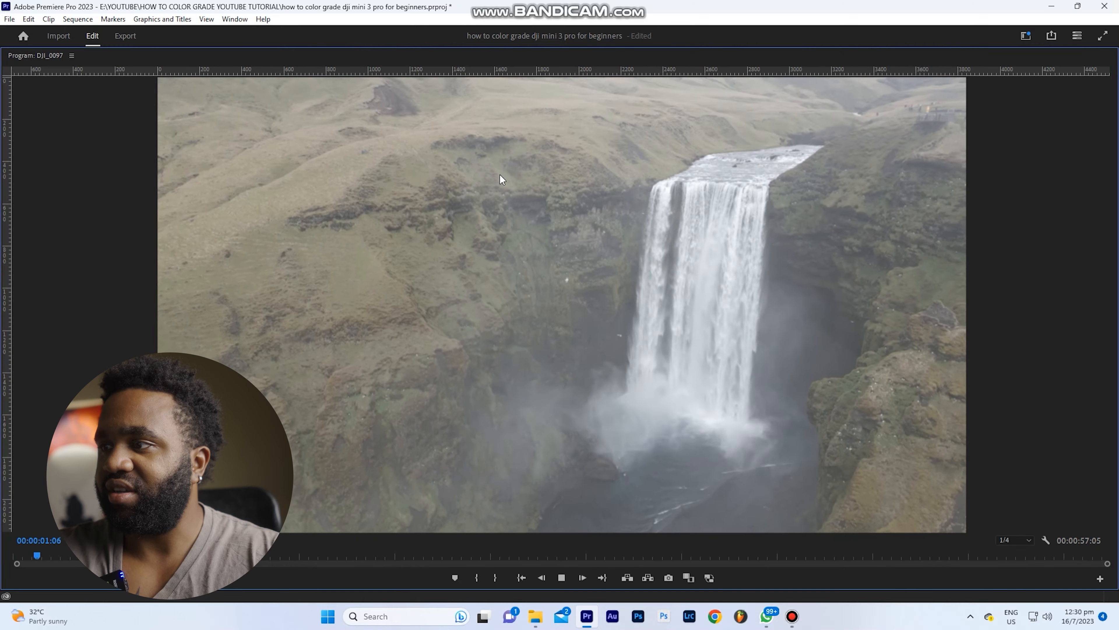
Step: Set the program monitor's playback resolution to Full and restore the normal workspace layout
click(1030, 540)
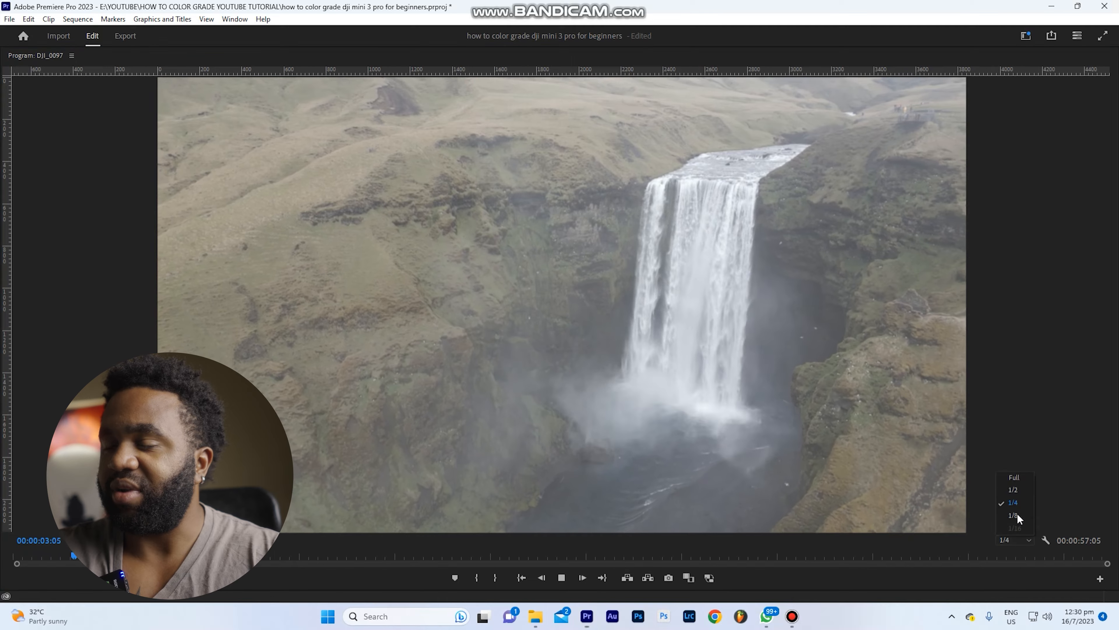
click(1017, 512)
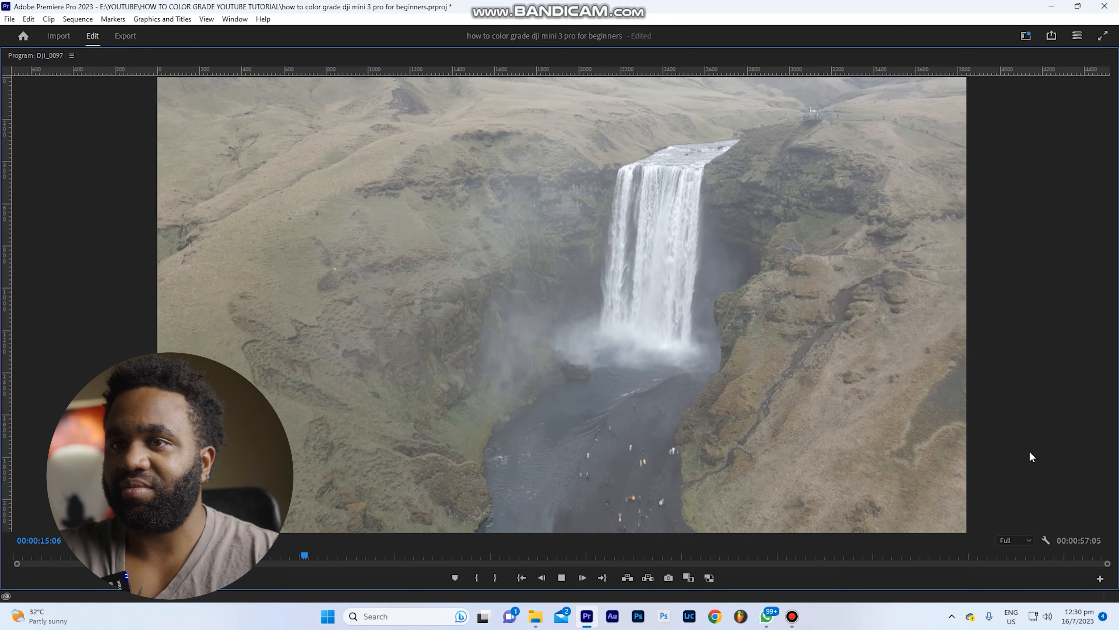
key(grave)
Step: Re-enable the waterfall clip's Lumetri Color effect and play the graded footage from the start in a maximised program monitor
click(378, 409)
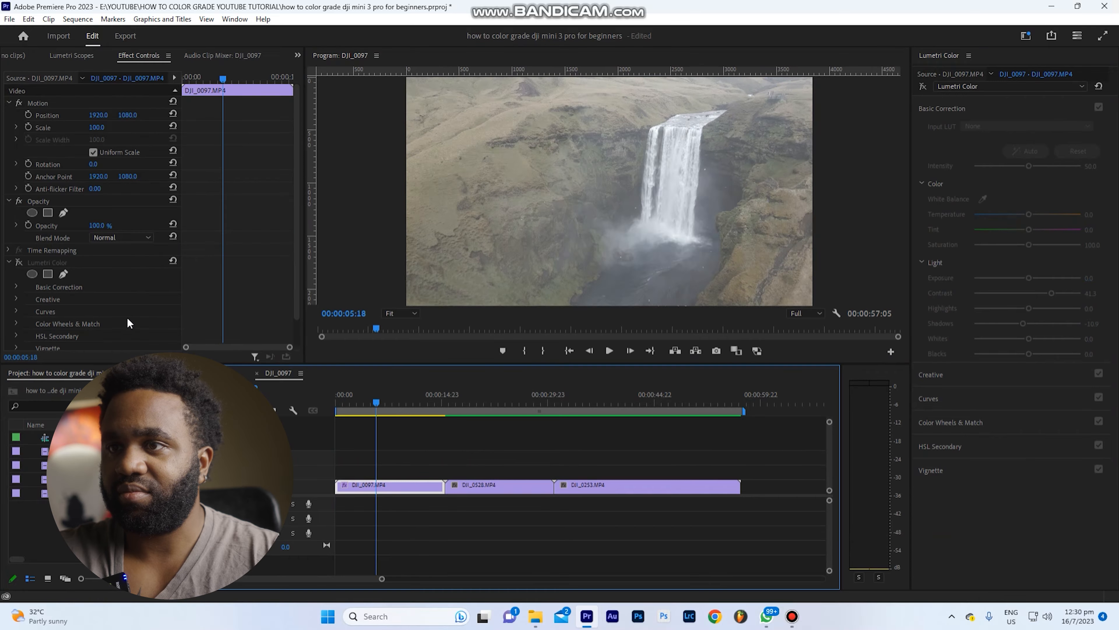
click(19, 262)
drag(367, 401, 338, 401)
key(grave)
key(space)
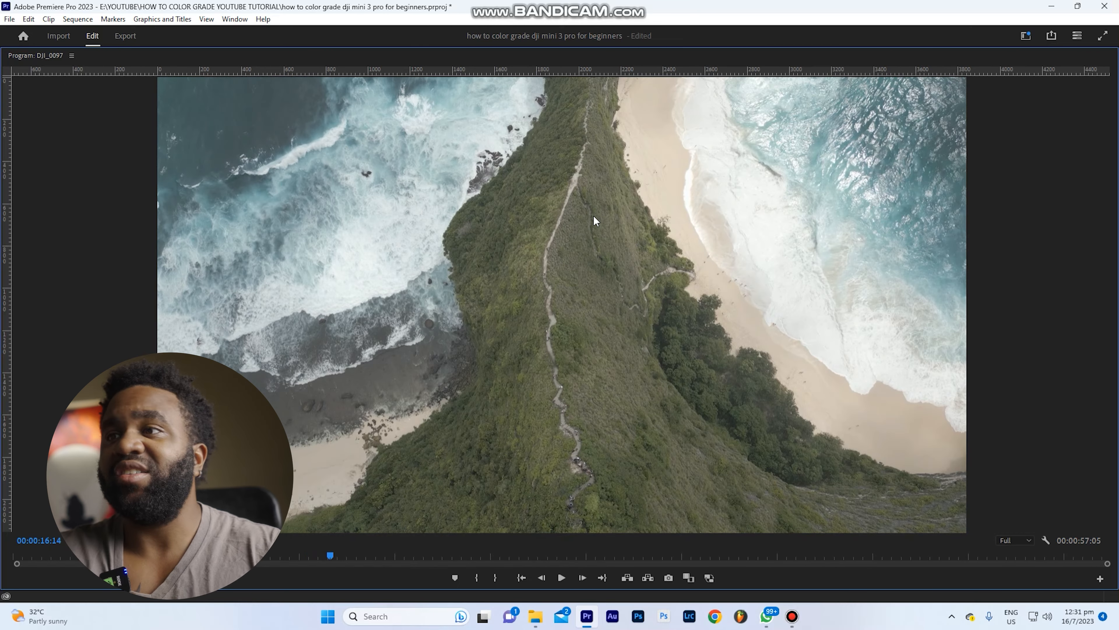
key(grave)
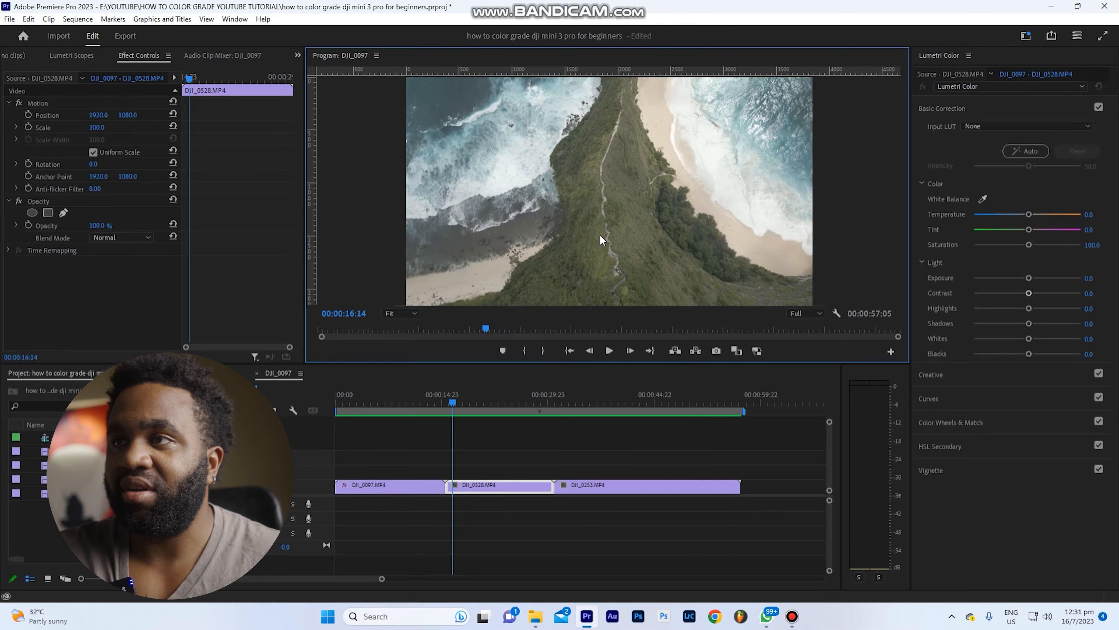
Step: On the DJI_0528 coastal clip at 00:00:20:05, pull down the shadows of the RGB curve and check the Lumetri Scopes
drag(406, 400, 479, 401)
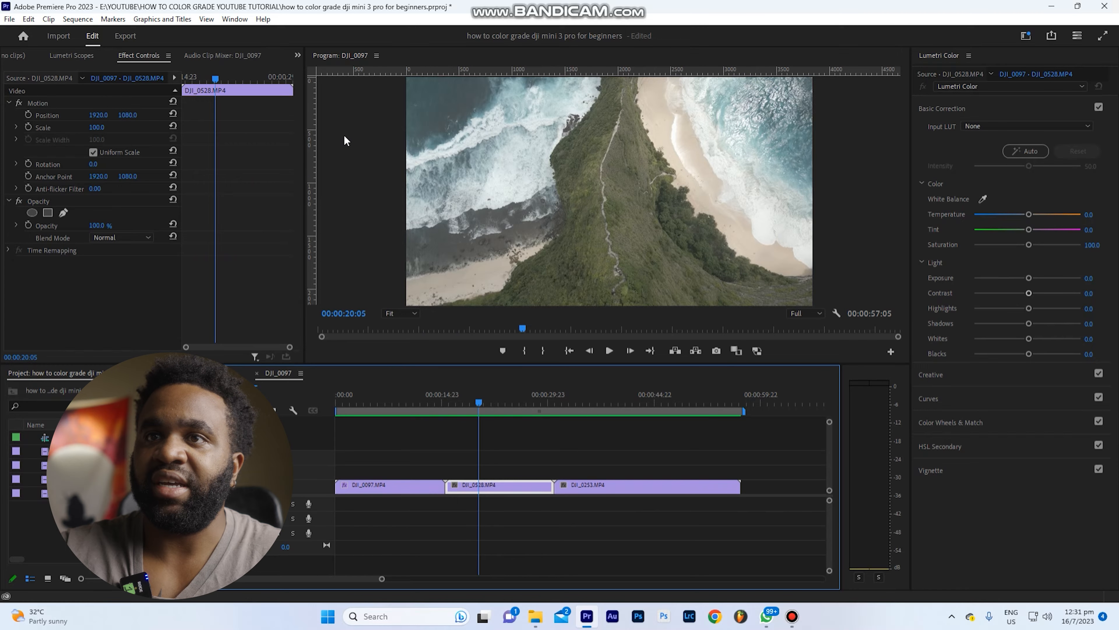
click(71, 56)
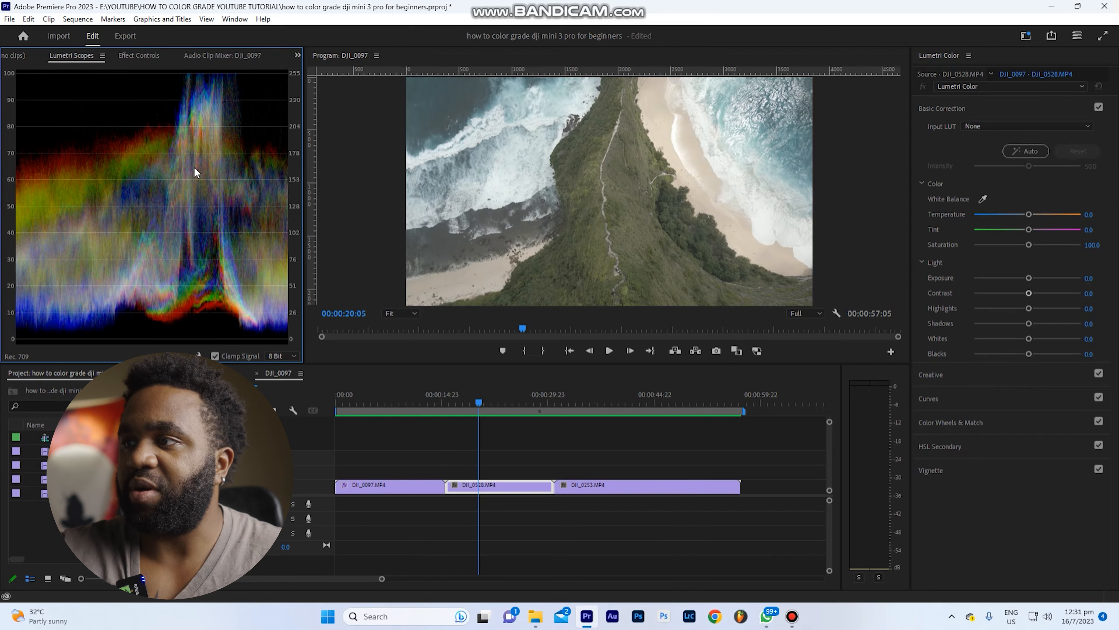
click(948, 399)
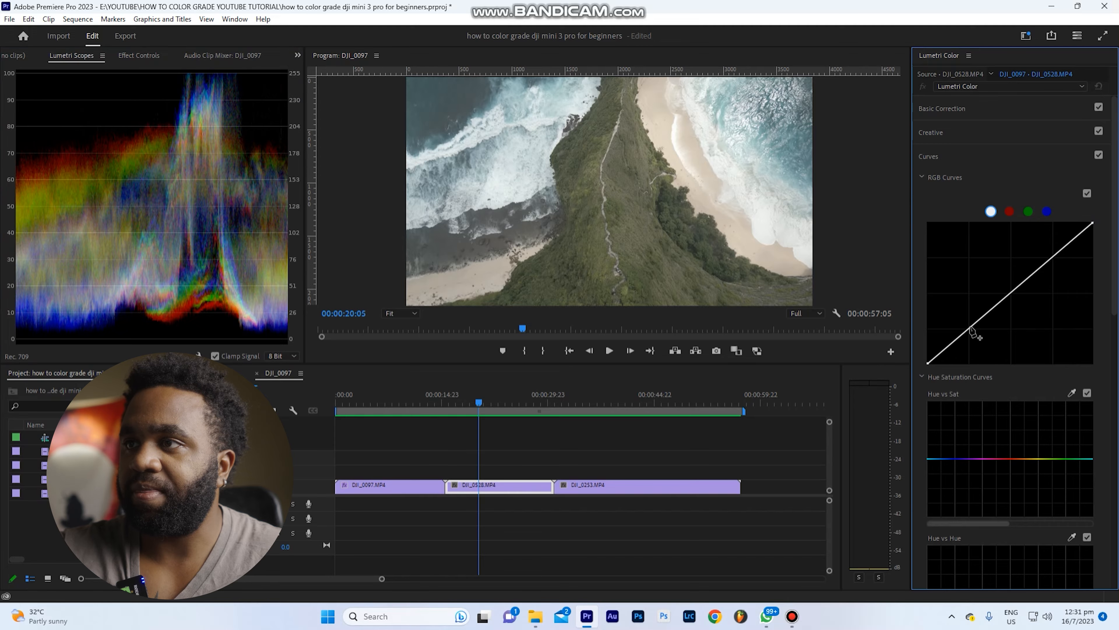
drag(971, 329, 973, 336)
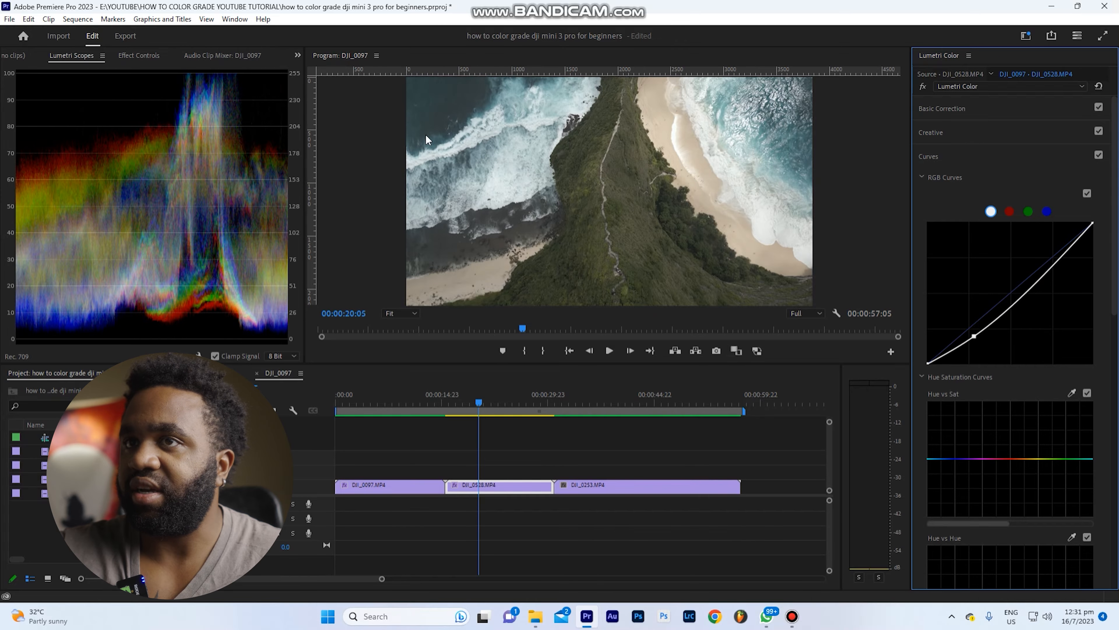
click(93, 55)
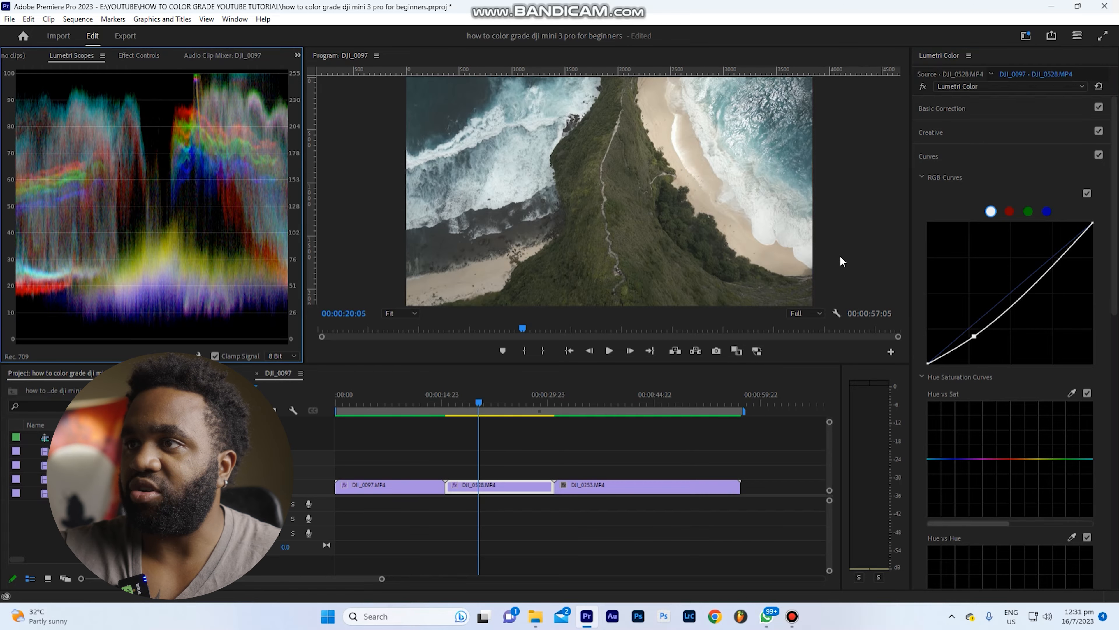
Step: Shape the RGB curve into a gentle S by raising a highlights point and lowering the shadows point slightly further
click(1057, 257)
drag(1057, 256, 1058, 240)
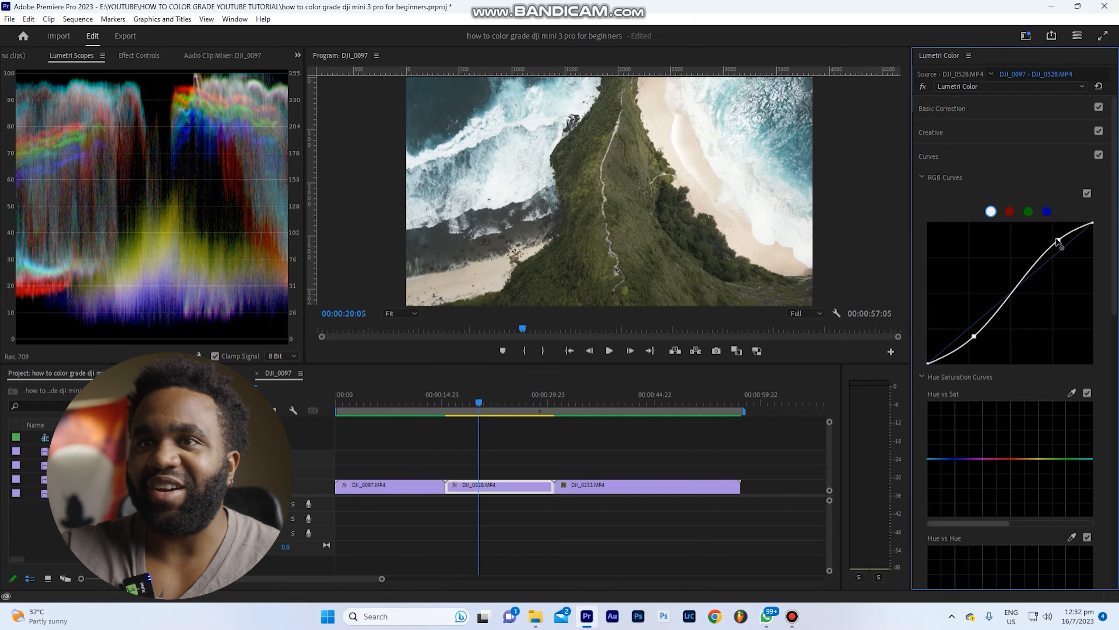
drag(1058, 240, 1059, 219)
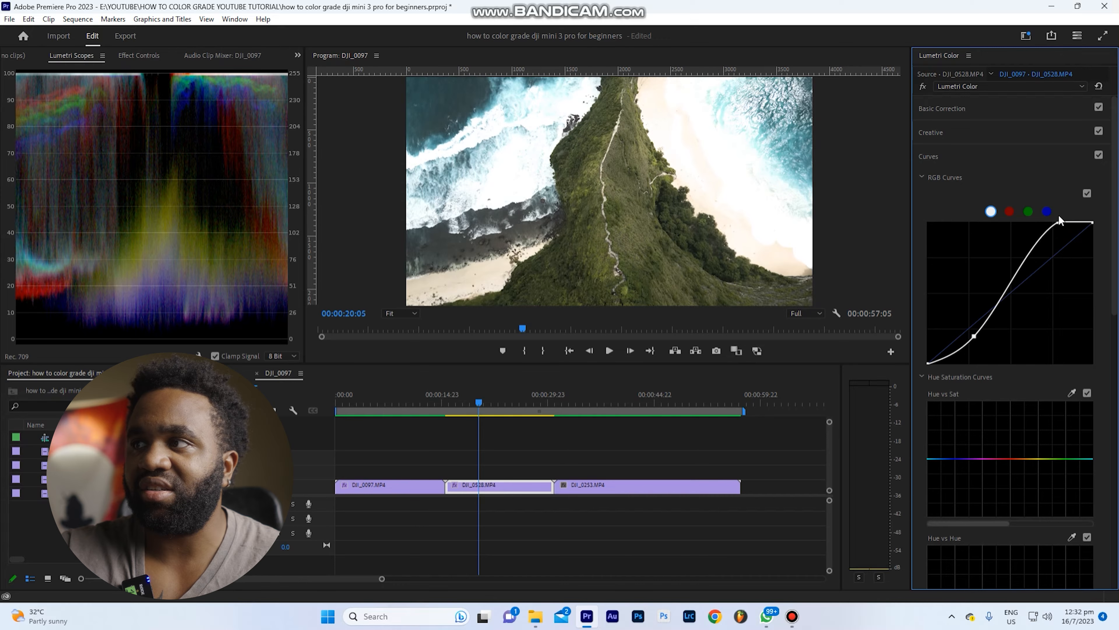
drag(1058, 220, 1058, 243)
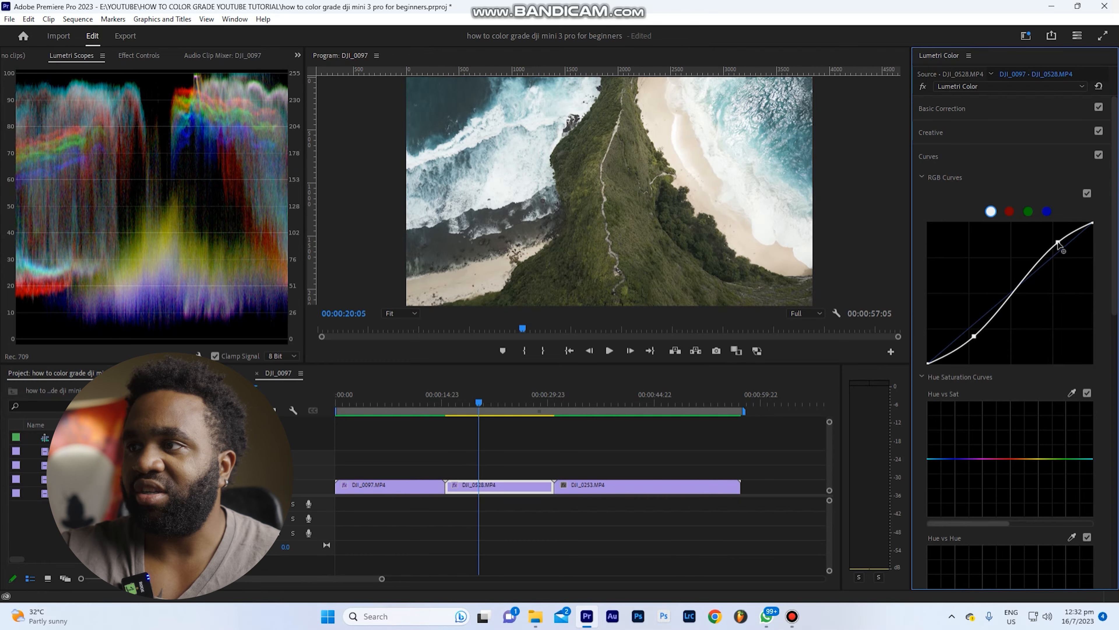
drag(974, 337, 973, 342)
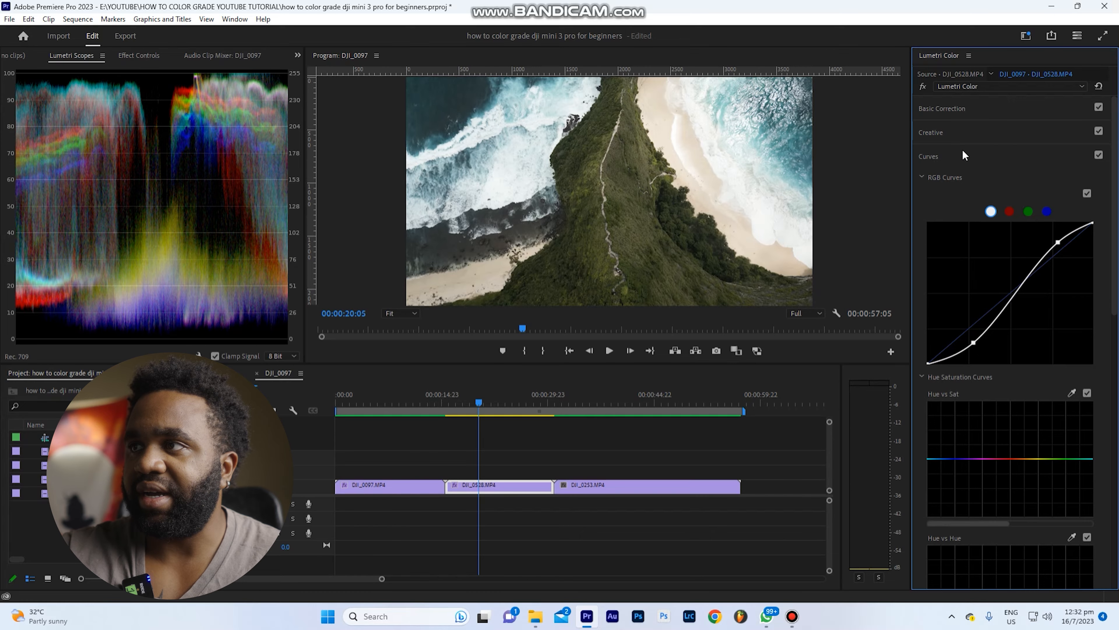
Step: Raise the coastal clip's Creative saturation to 143.5
click(981, 110)
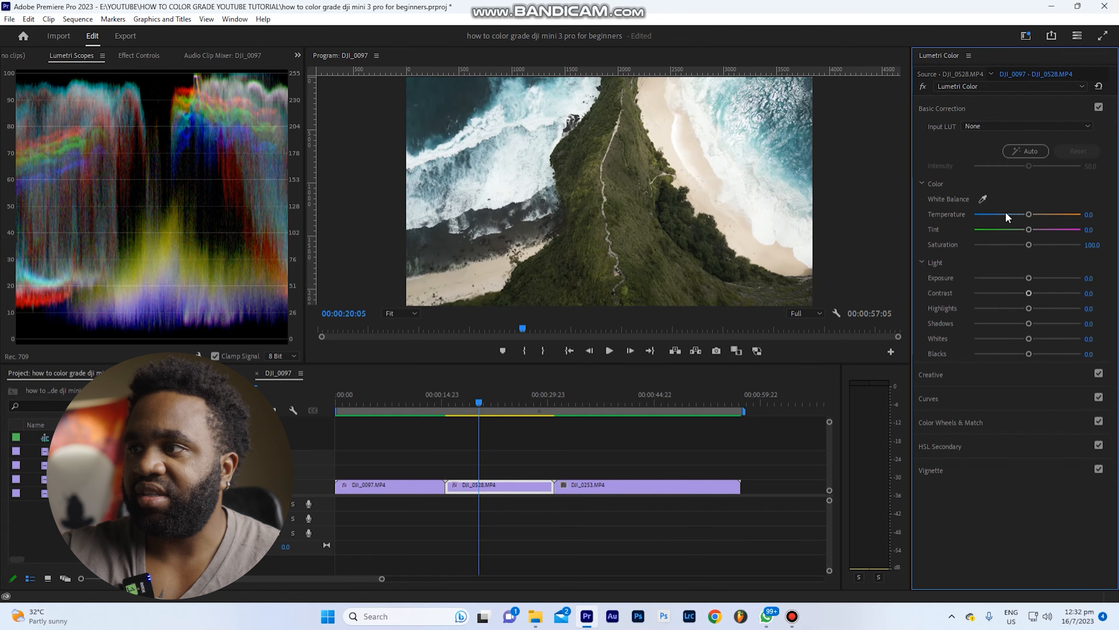
click(981, 375)
drag(1031, 340, 1050, 339)
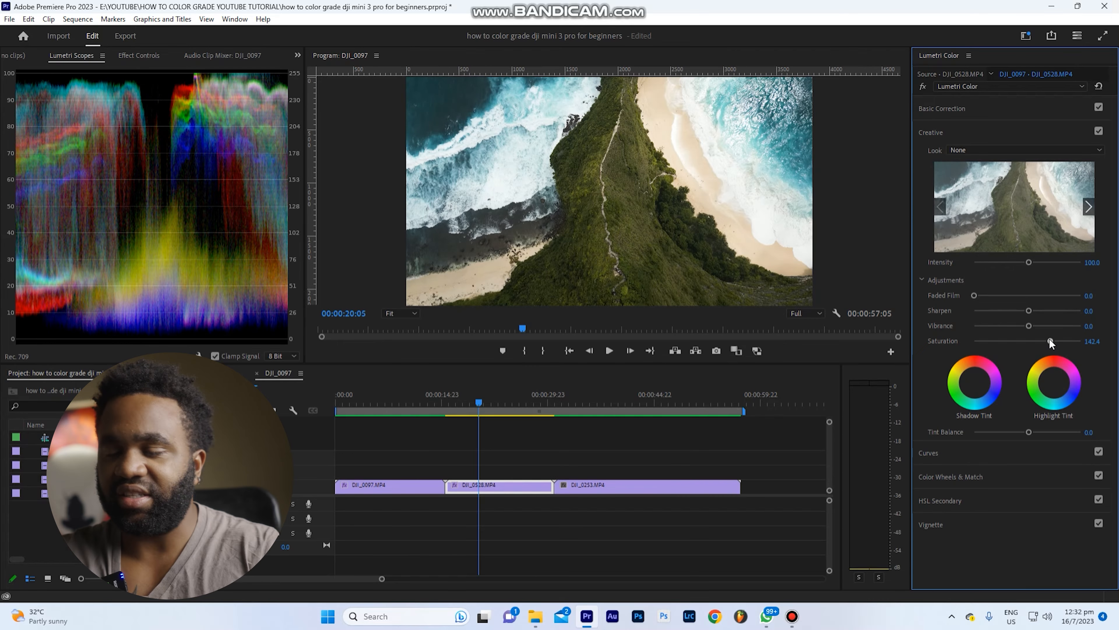
Step: Play back the graded coastal clip in a maximised program monitor
click(696, 198)
key(grave)
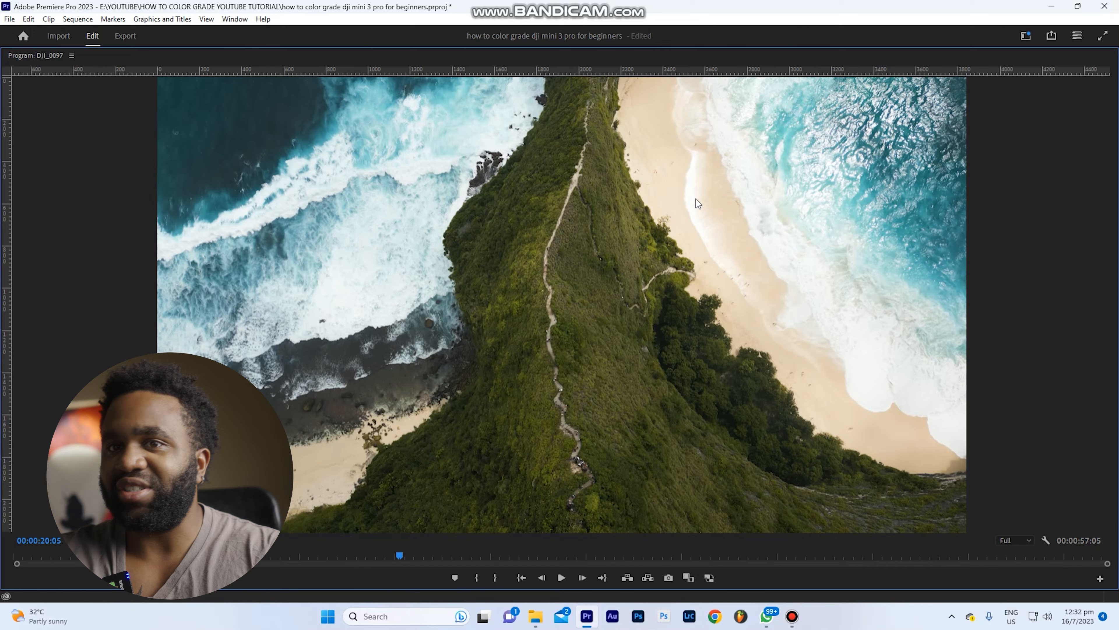
key(space)
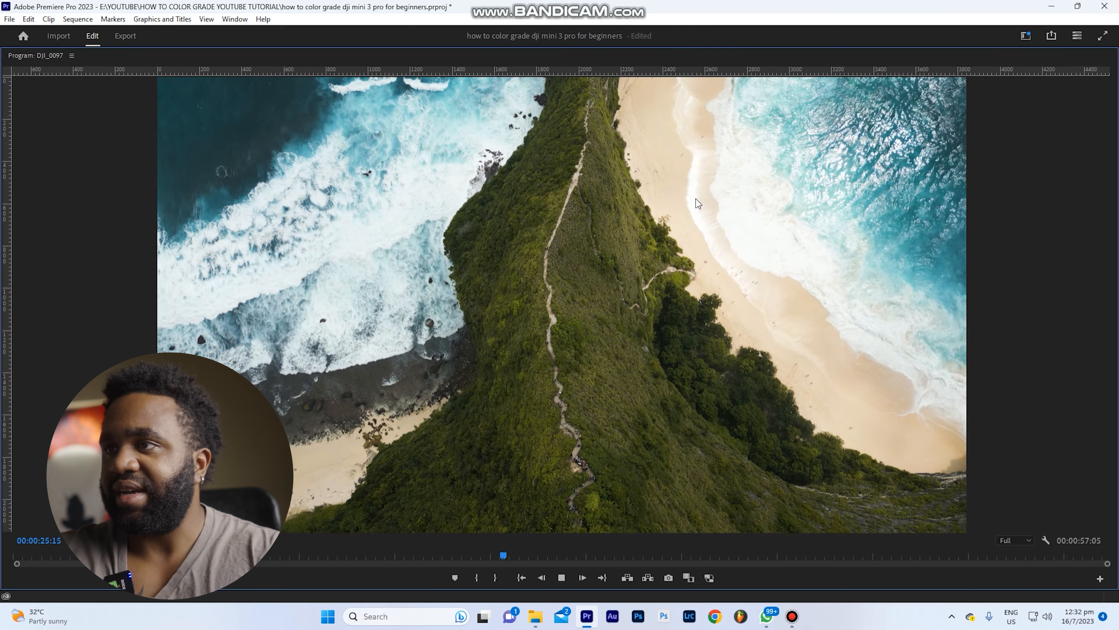
key(space)
key(grave)
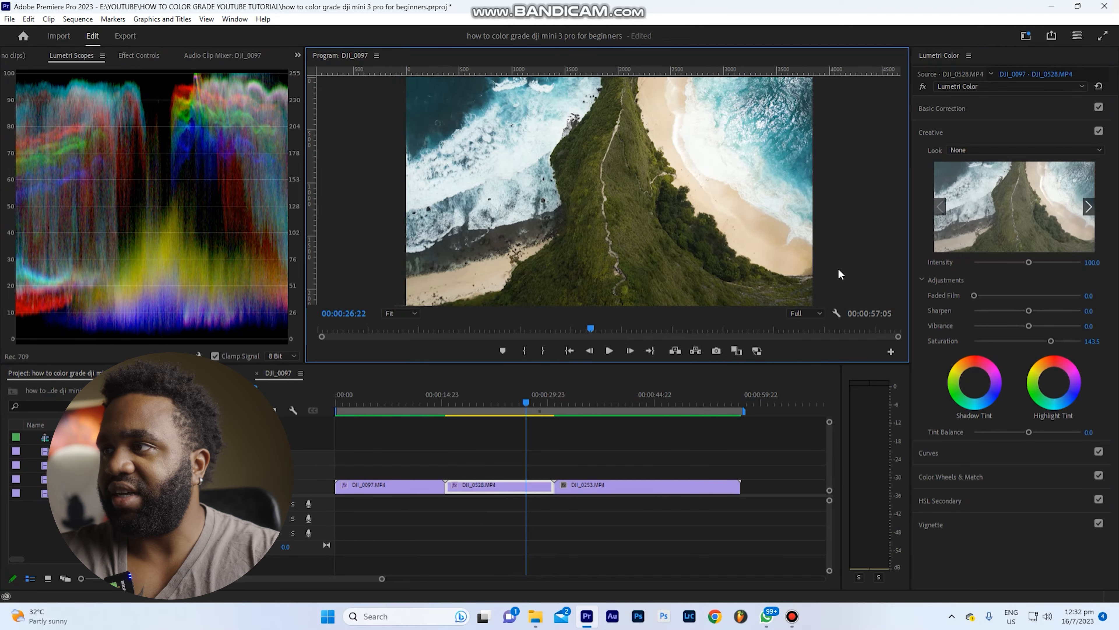
Step: Raise the Basic Correction Exposure to 0.4 and inspect the current frame in a maximised program monitor
click(968, 111)
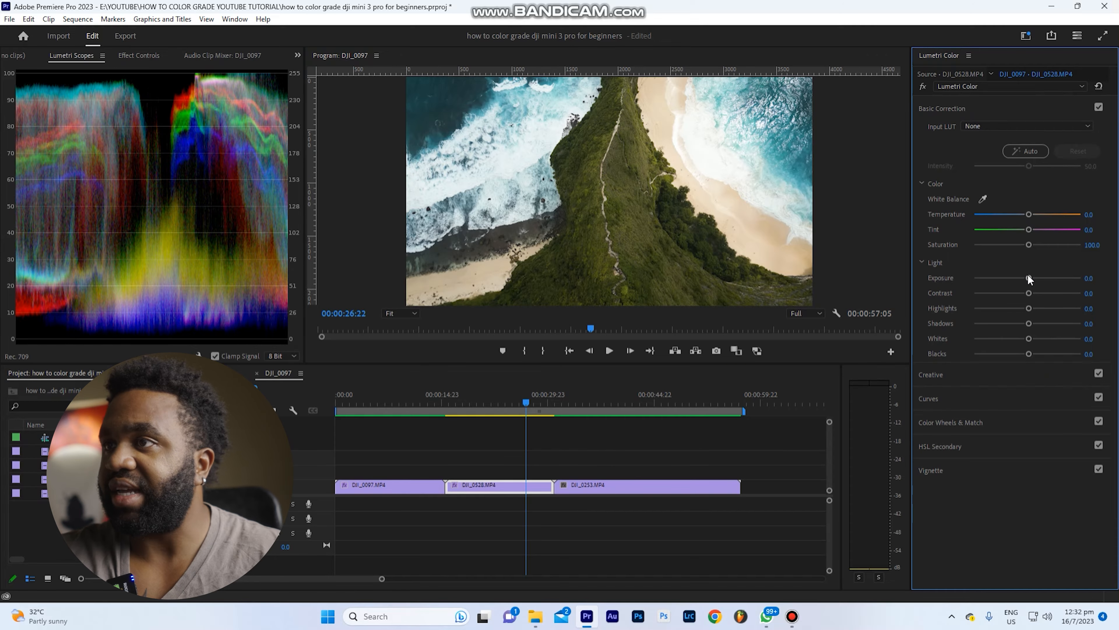
drag(1030, 277, 1032, 277)
click(727, 122)
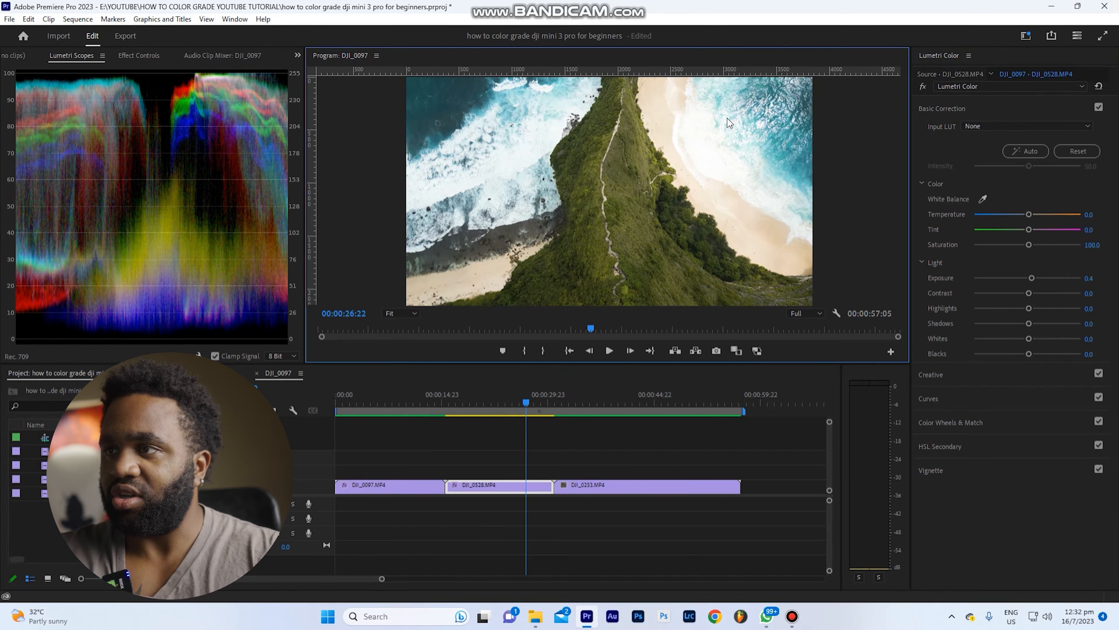
key(grave)
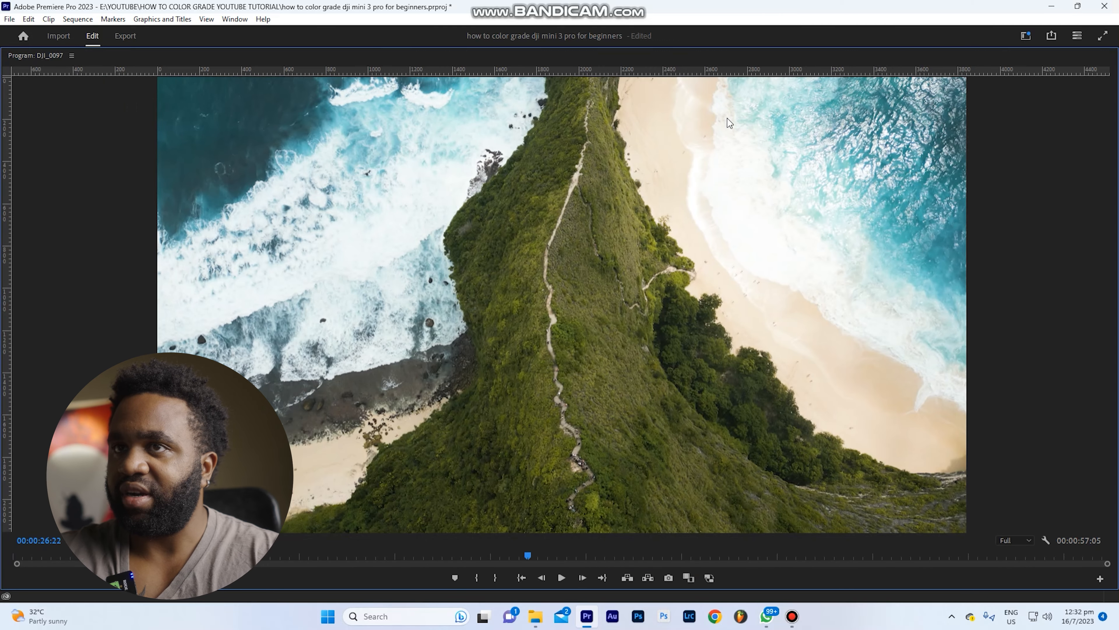
key(grave)
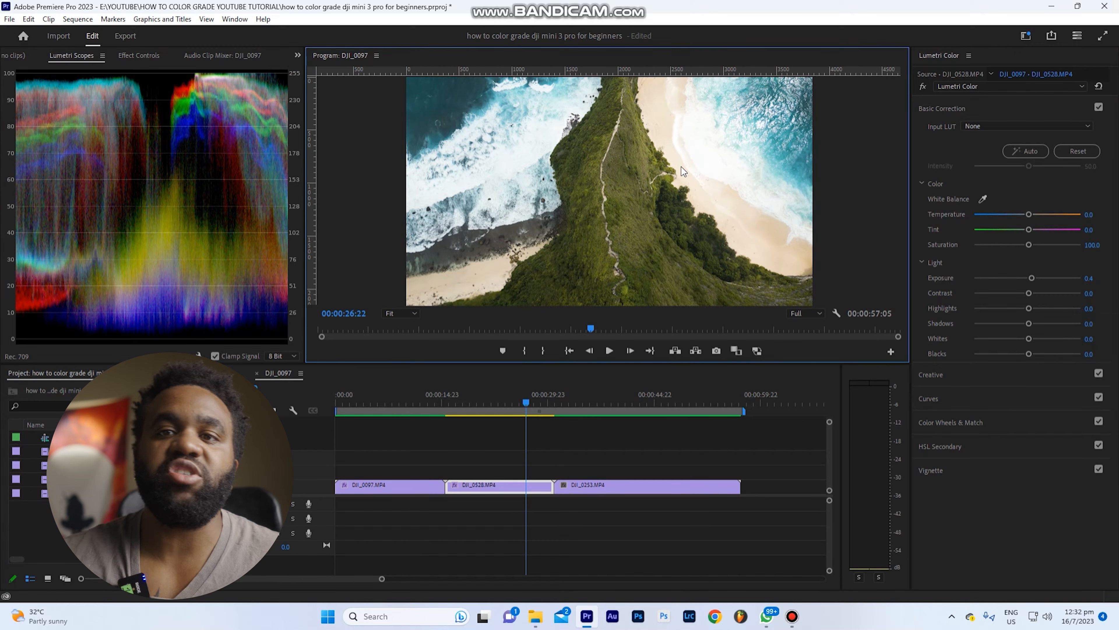
Step: Play the brightened coastal footage briefly in a maximised program monitor
key(grave)
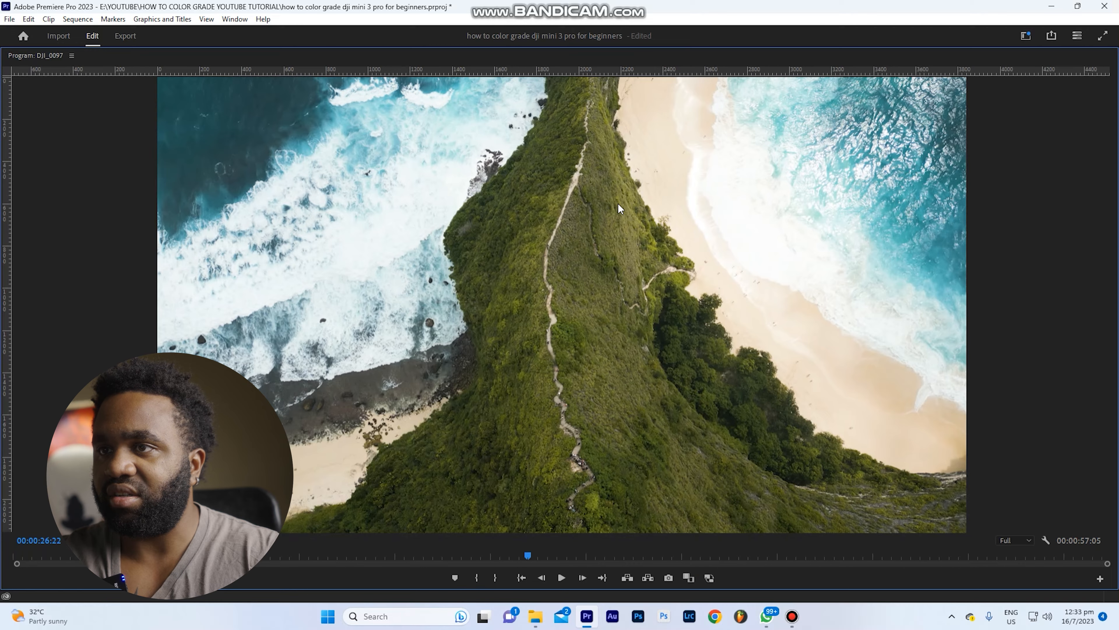
key(space)
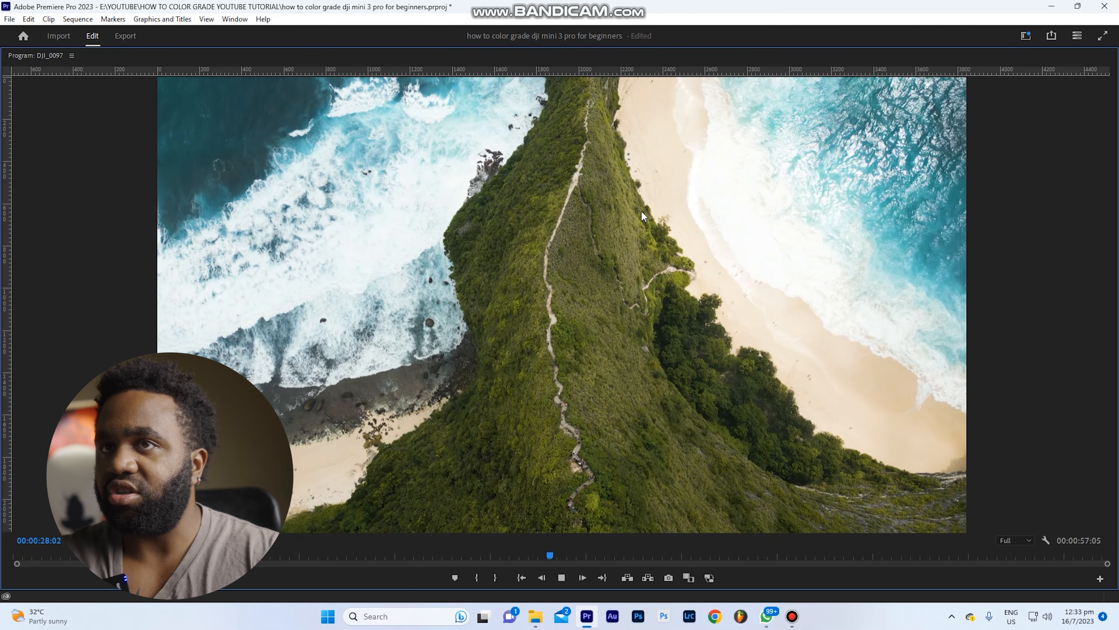
key(grave)
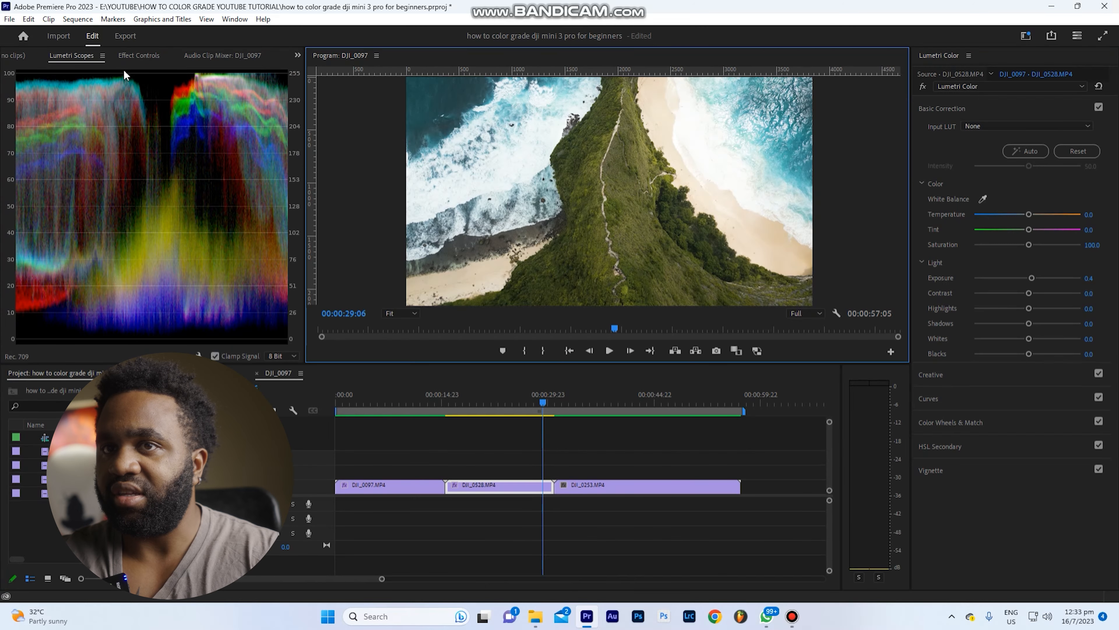
Step: Disable the coastal clip's Lumetri Color effect and play the ungraded footage from the clip's start in a maximised program monitor
click(18, 262)
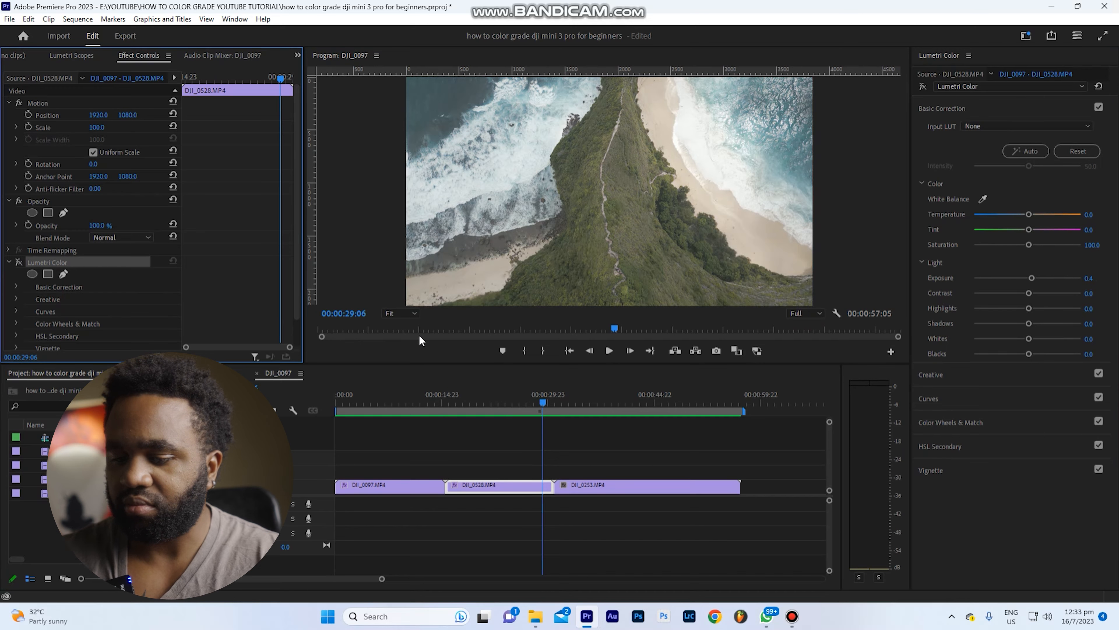
click(462, 397)
key(Up)
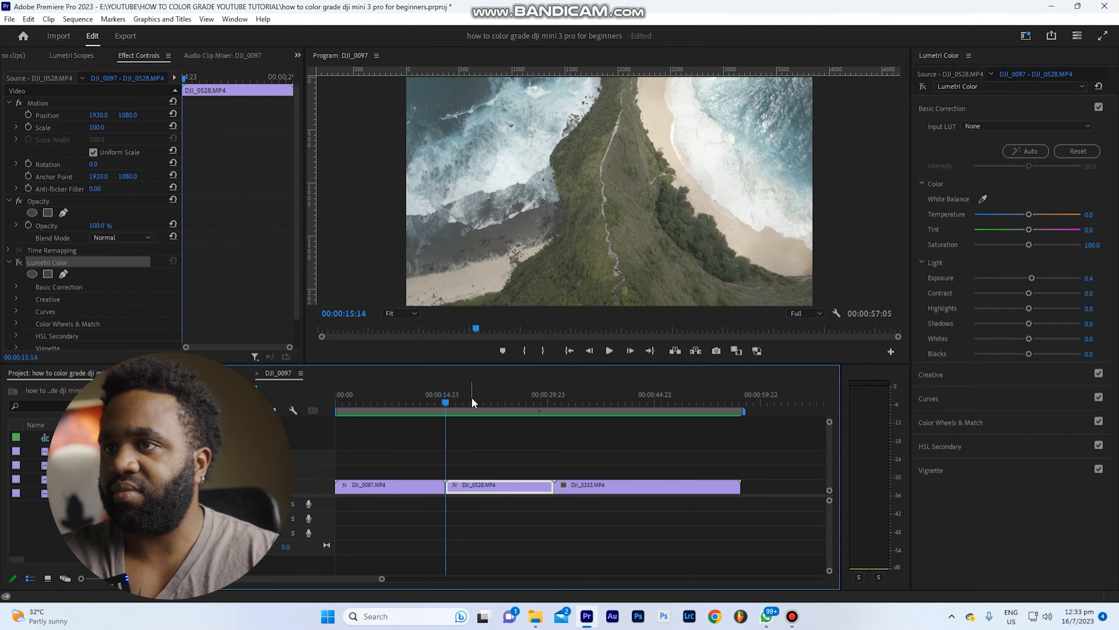
key(grave)
key(space)
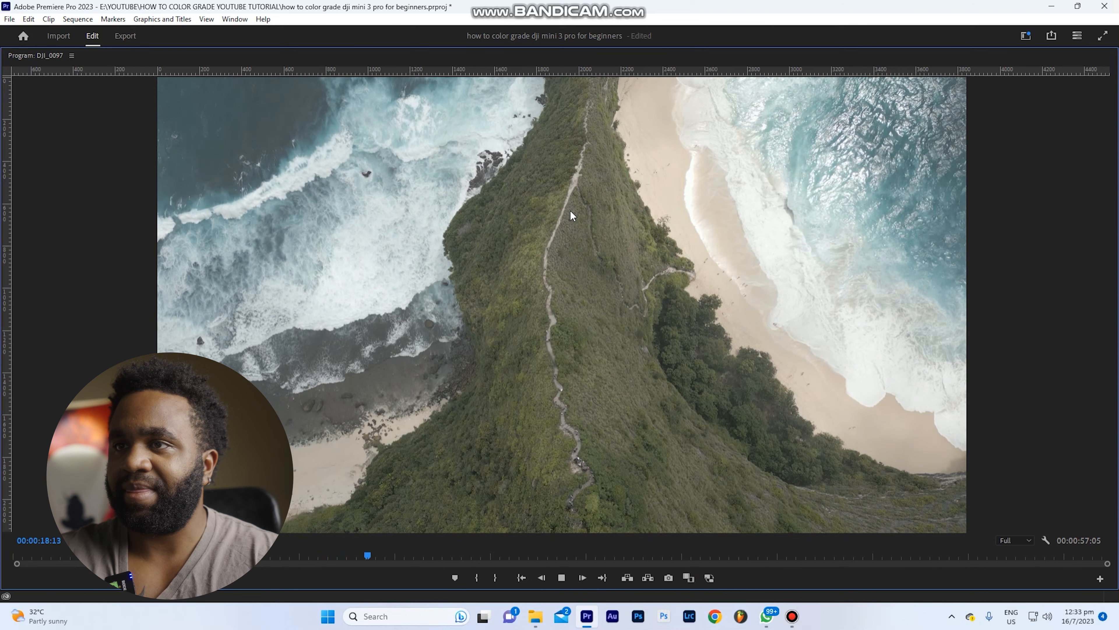
key(space)
key(grave)
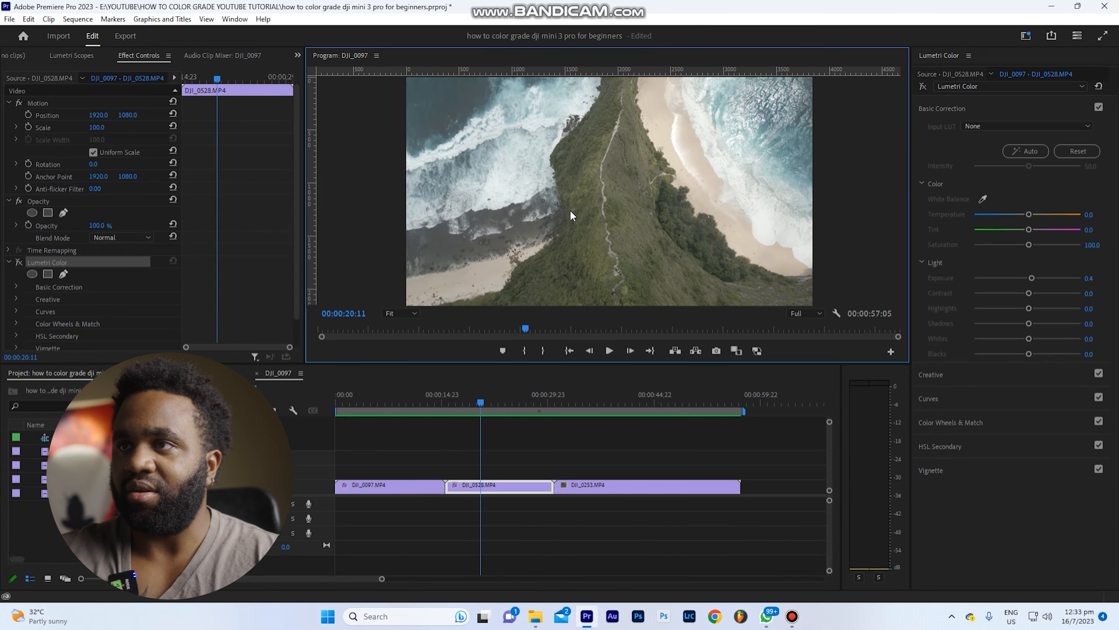
Step: Re-enable the coastal clip's Lumetri Color effect and play the graded footage in a maximised program monitor
click(19, 263)
key(Up)
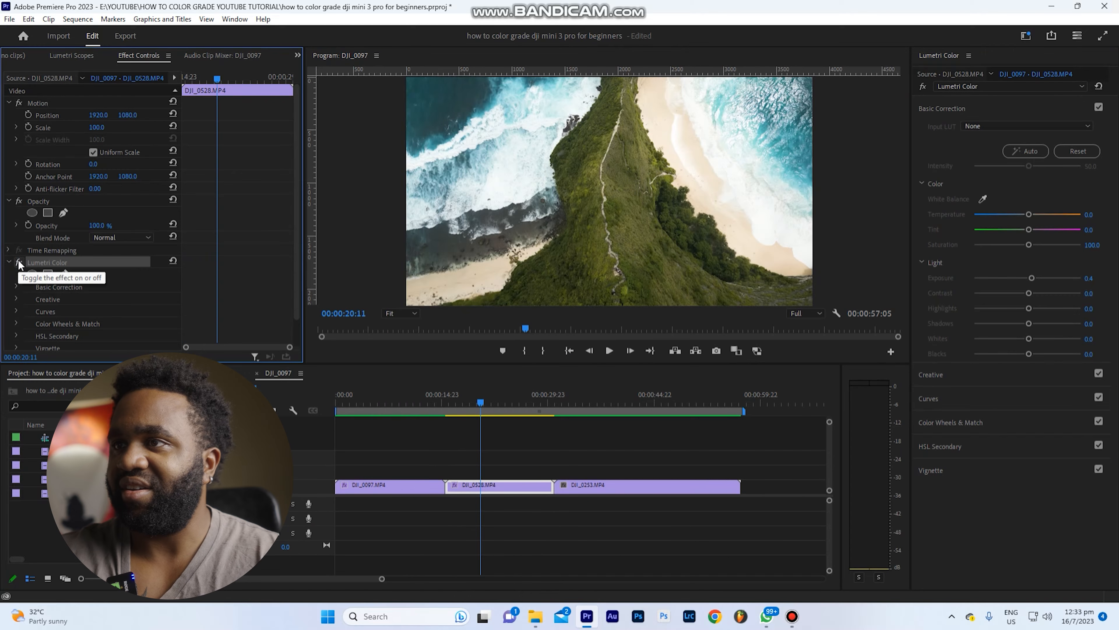
key(grave)
key(space)
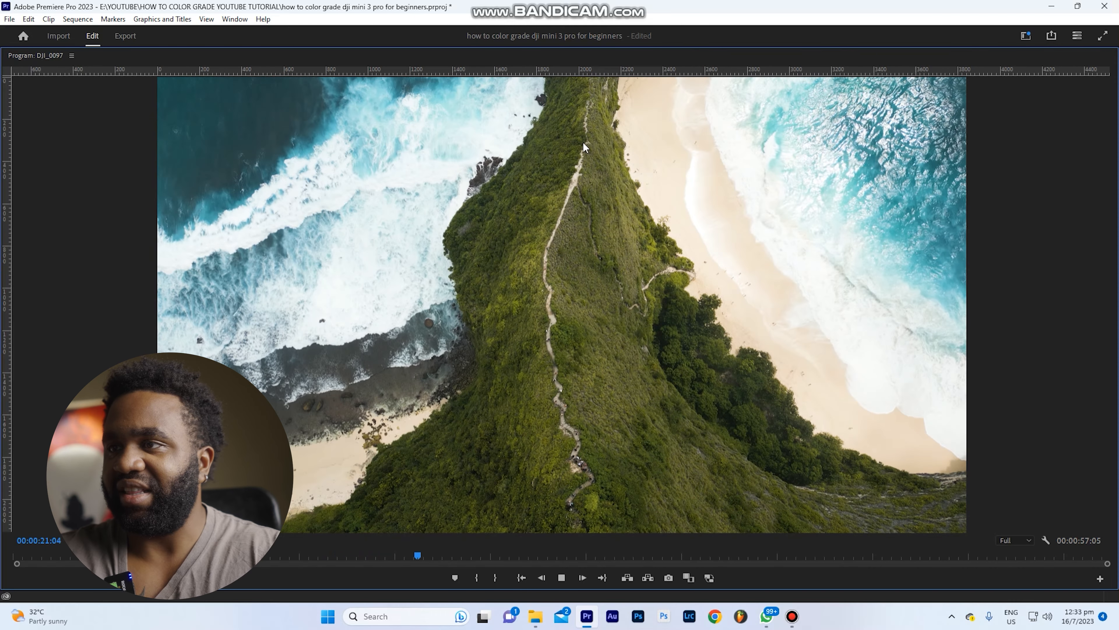
key(space)
key(grave)
Step: On the DJI_0253 beach clip at 00:00:36:11, pull down the shadows of the RGB curve while monitoring the Lumetri Scopes
click(594, 399)
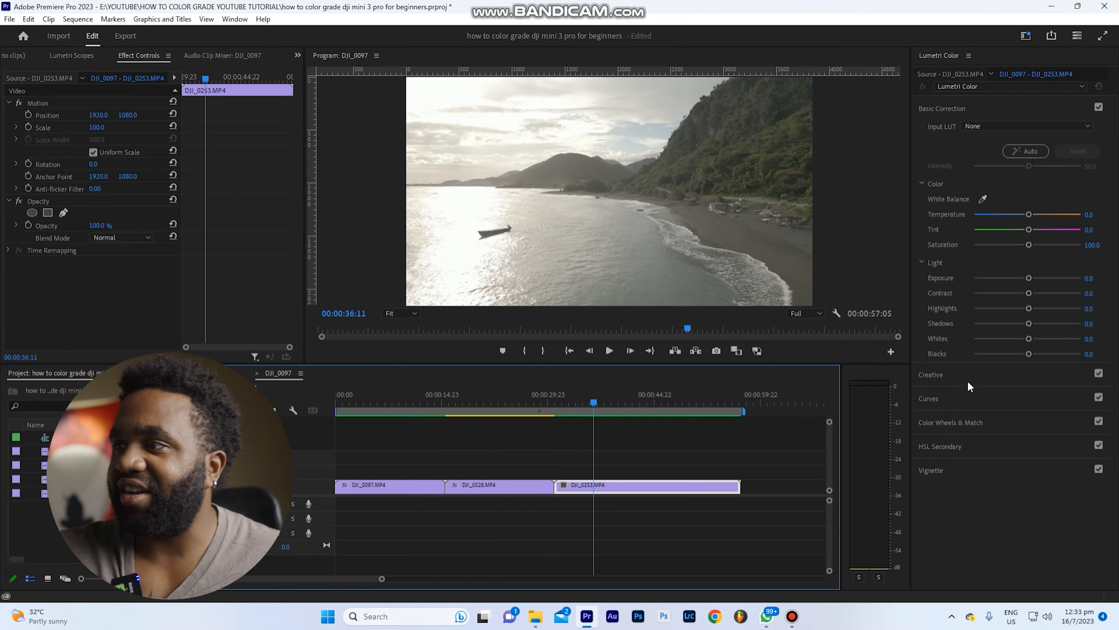
click(965, 399)
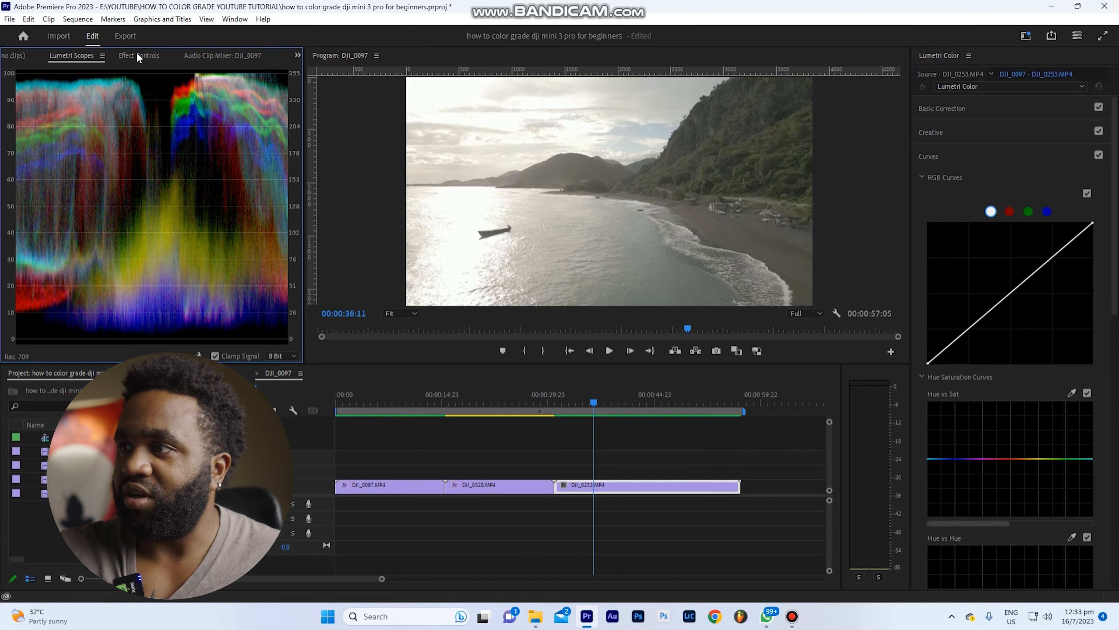
click(84, 57)
click(970, 328)
drag(969, 329, 976, 343)
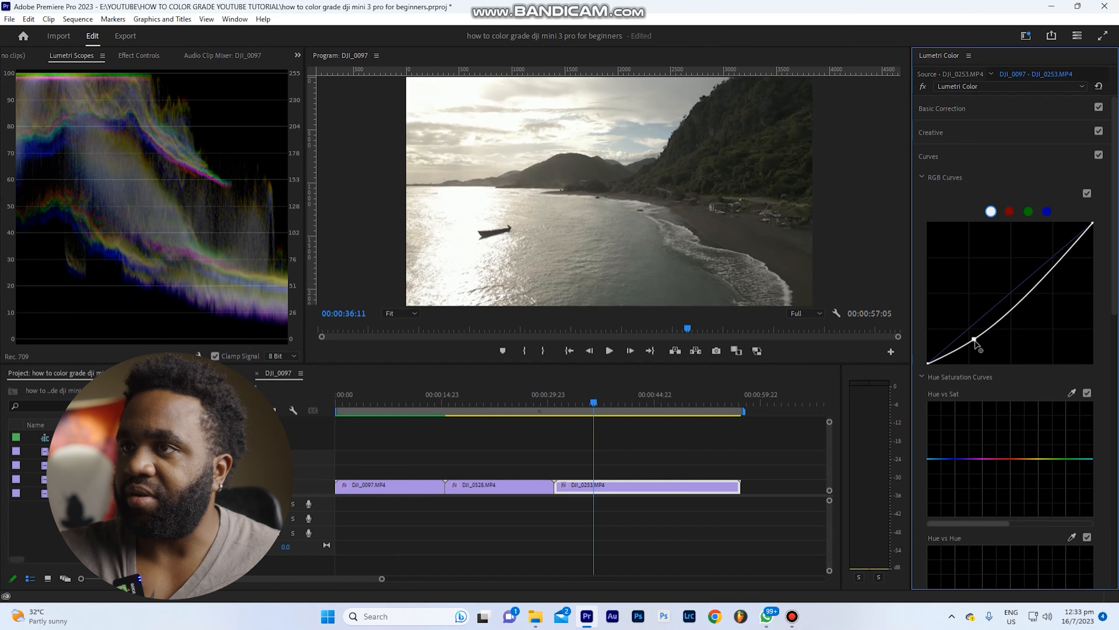
Step: Add a highlights control point near the upper end of the beach clip's RGB curve to form a gentle S-curve
click(1060, 253)
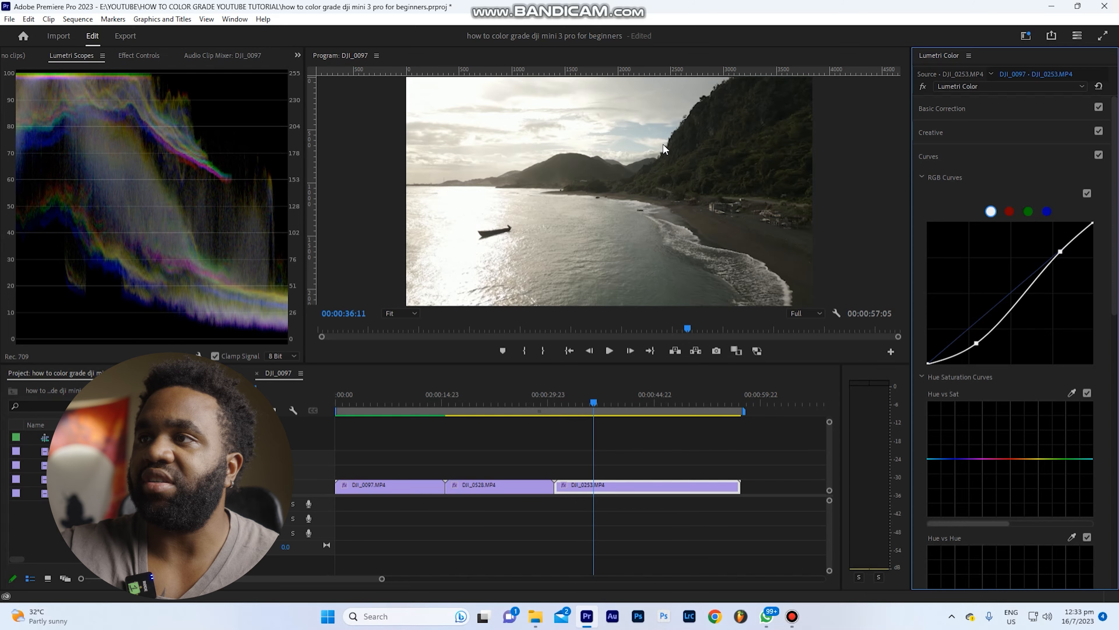
click(970, 130)
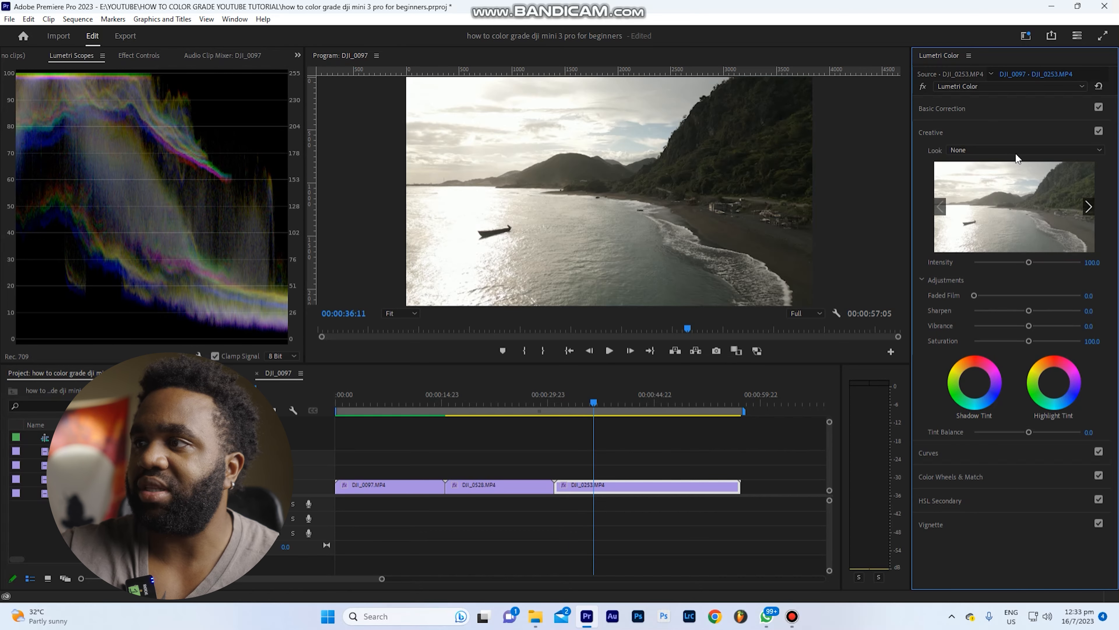
click(980, 108)
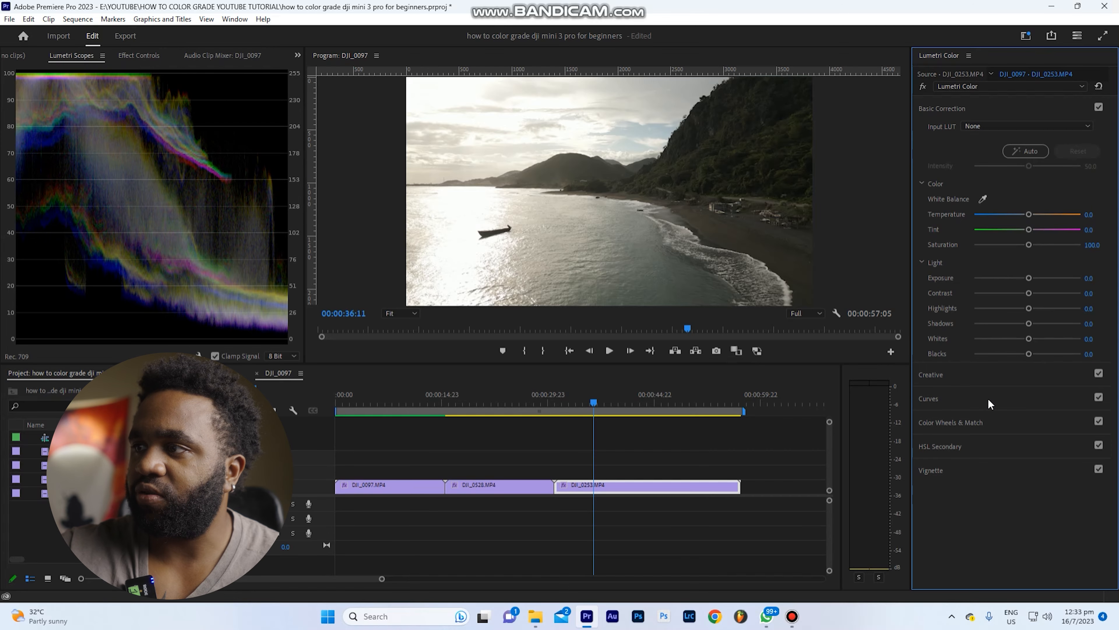
Step: Raise the beach clip's Creative saturation to about 159 and check the picture in a maximised program monitor
click(995, 375)
drag(1034, 340, 1051, 341)
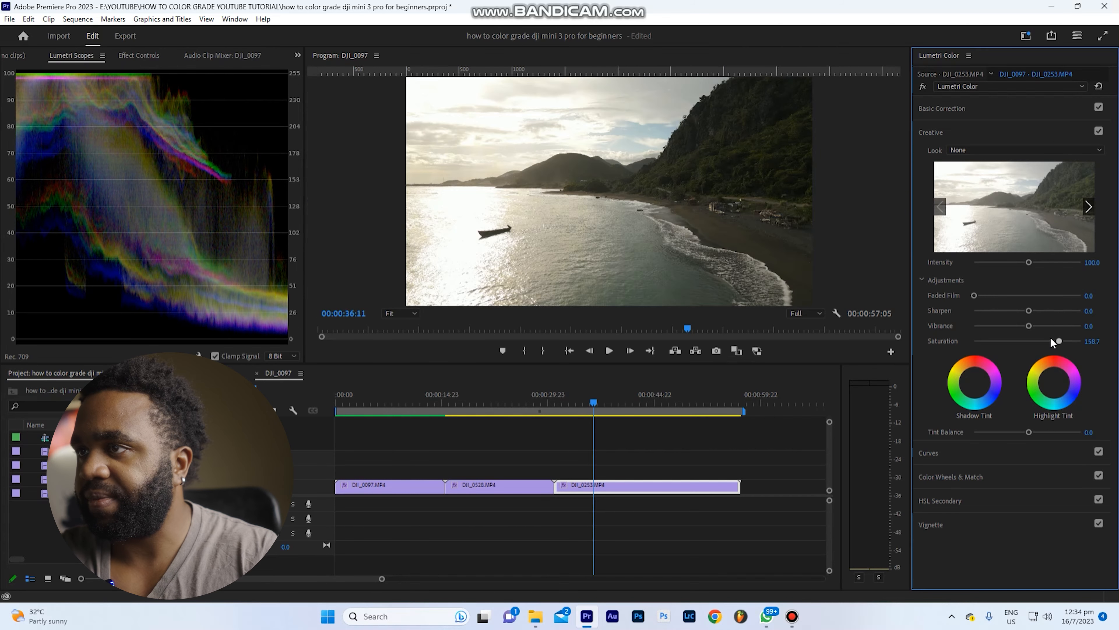
key(grave)
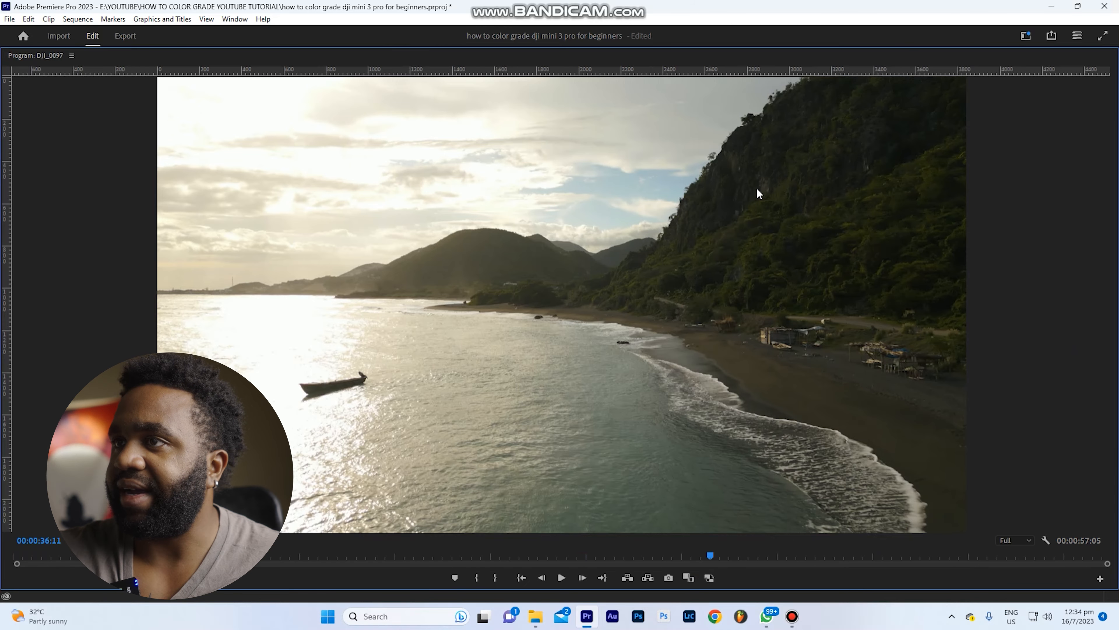
key(grave)
Step: Slightly lower both the shadows point and the highlights point of the beach clip's RGB curve
click(978, 114)
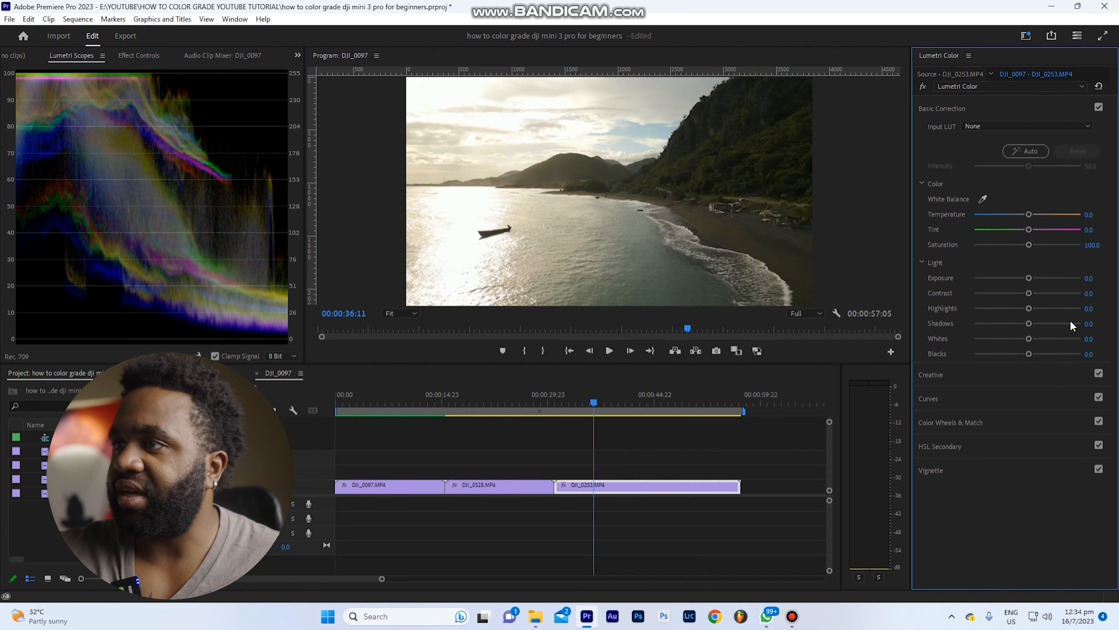
click(969, 402)
drag(977, 343, 978, 348)
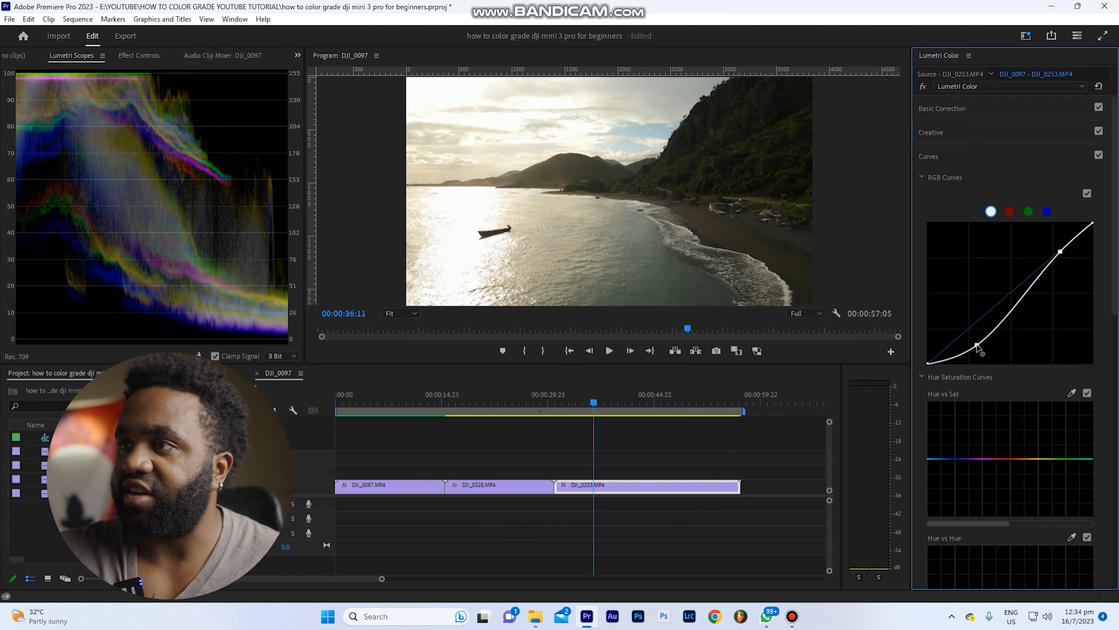
drag(1060, 251, 1057, 254)
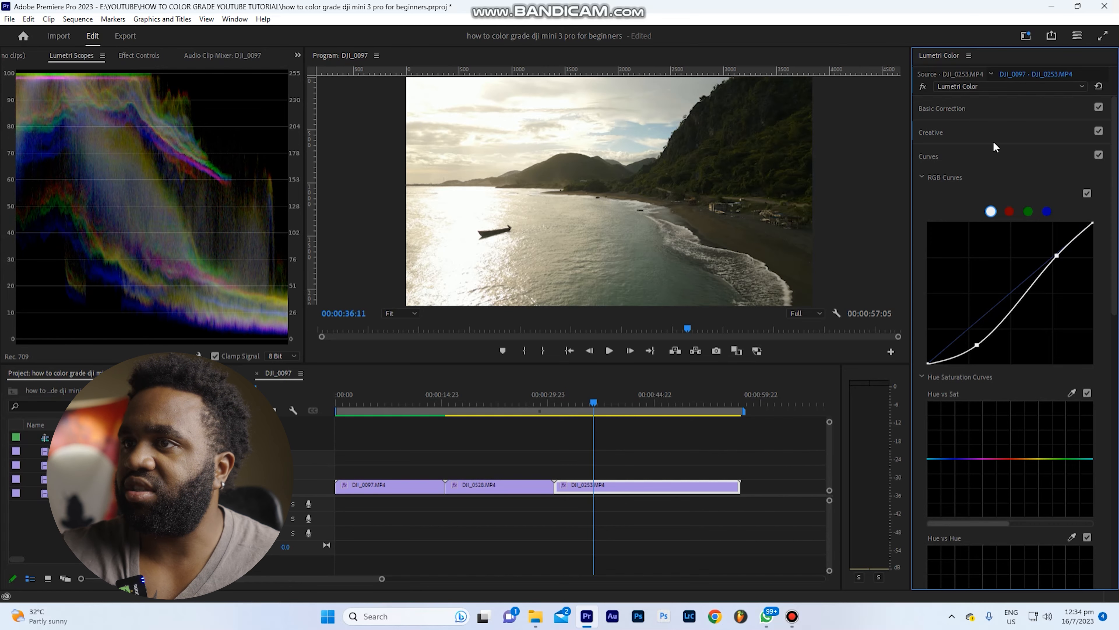
Step: In the beach clip's Basic Correction, raise Shadows to 12.0 and Exposure to 0.4
click(975, 108)
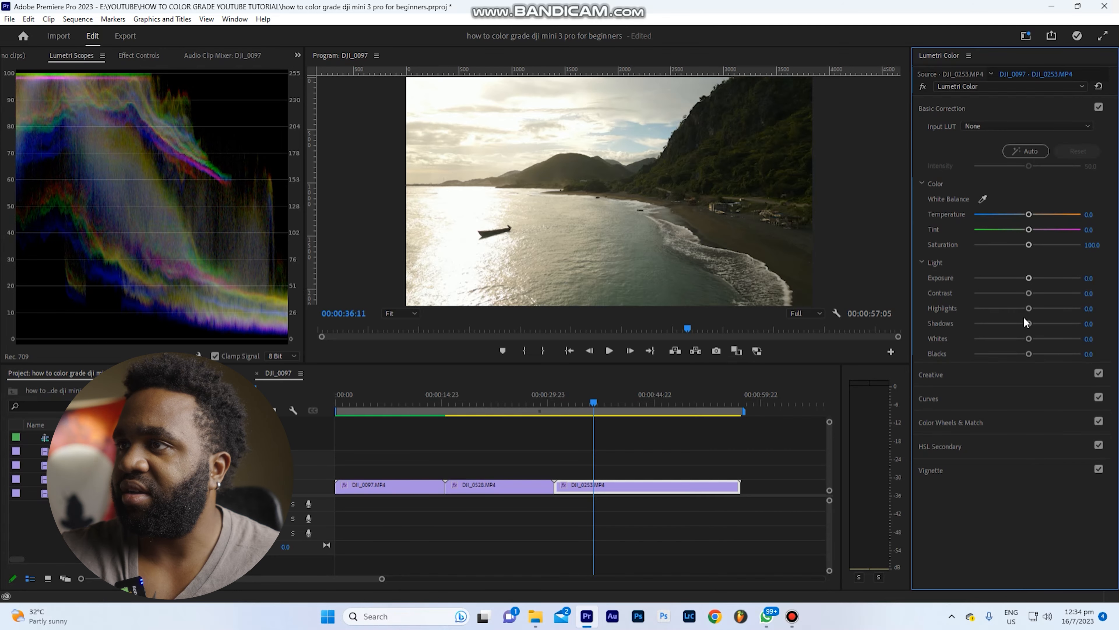
mouse_move(1029, 323)
mouse_down()
mouse_move(1051, 324)
mouse_move(1032, 325)
mouse_up()
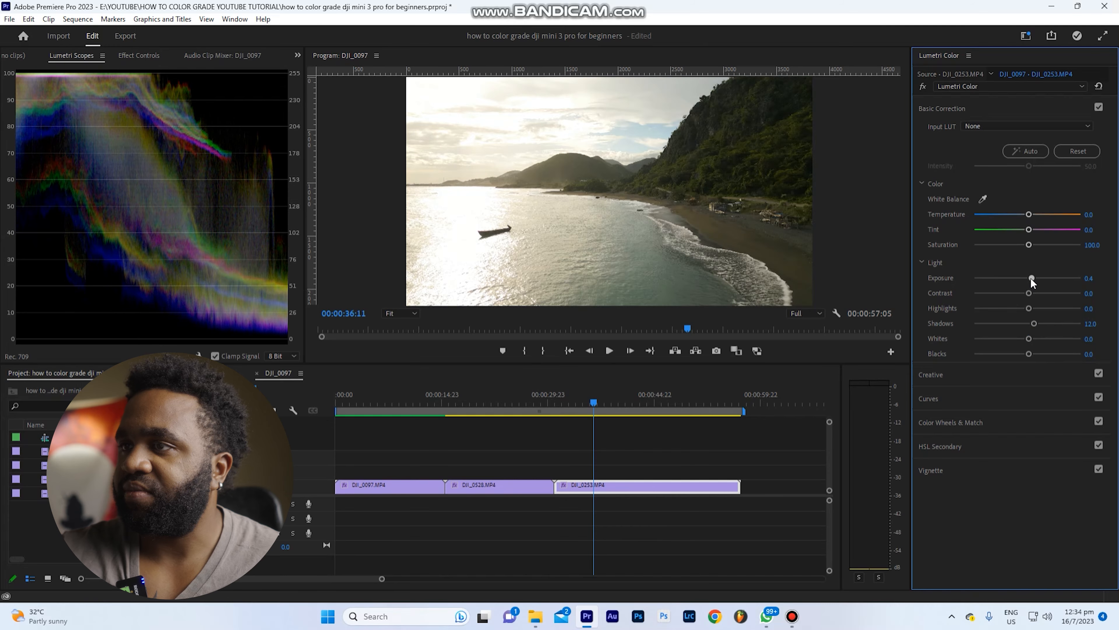
drag(1029, 277, 1032, 278)
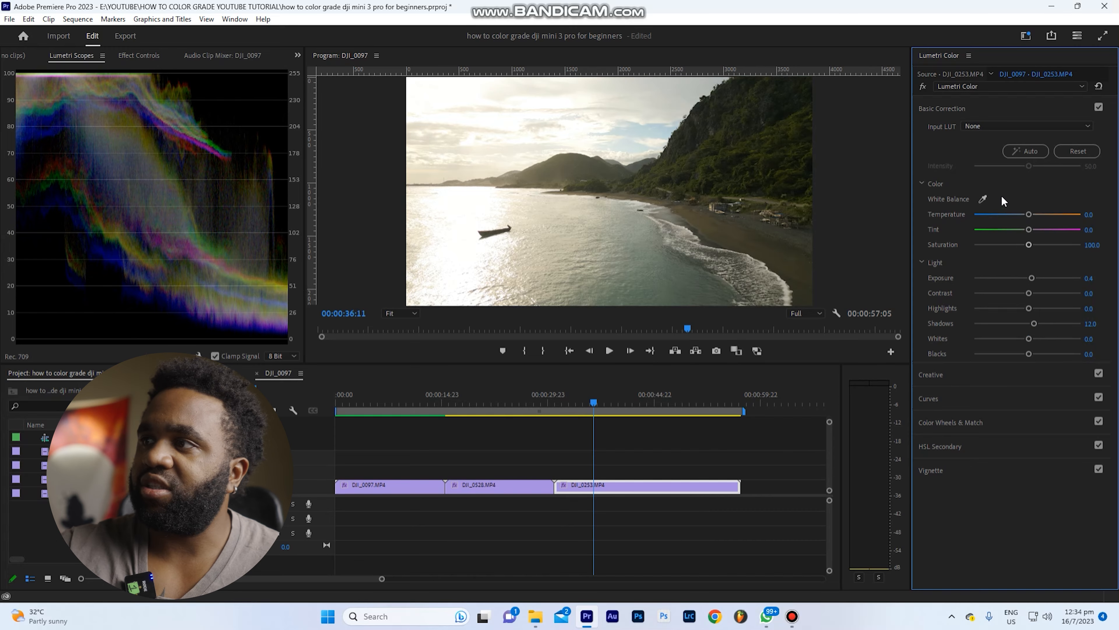
Step: Cool the beach clip's temperature to -4.3, check it in a maximised program monitor, and set the tint to -1.1
drag(1029, 216, 1025, 216)
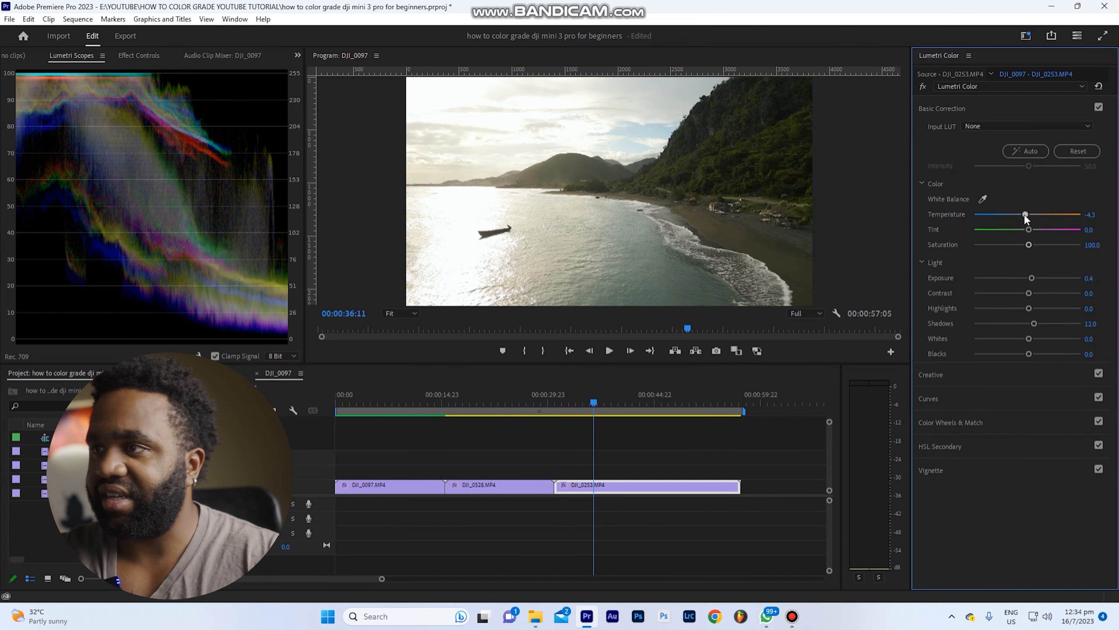
key(grave)
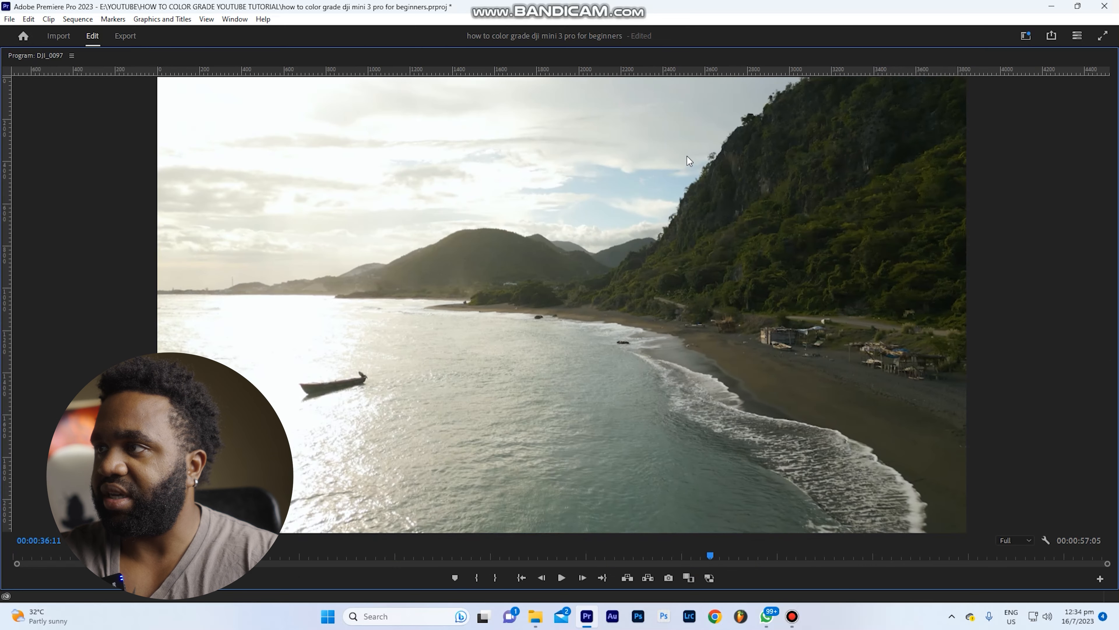
key(grave)
click(1028, 230)
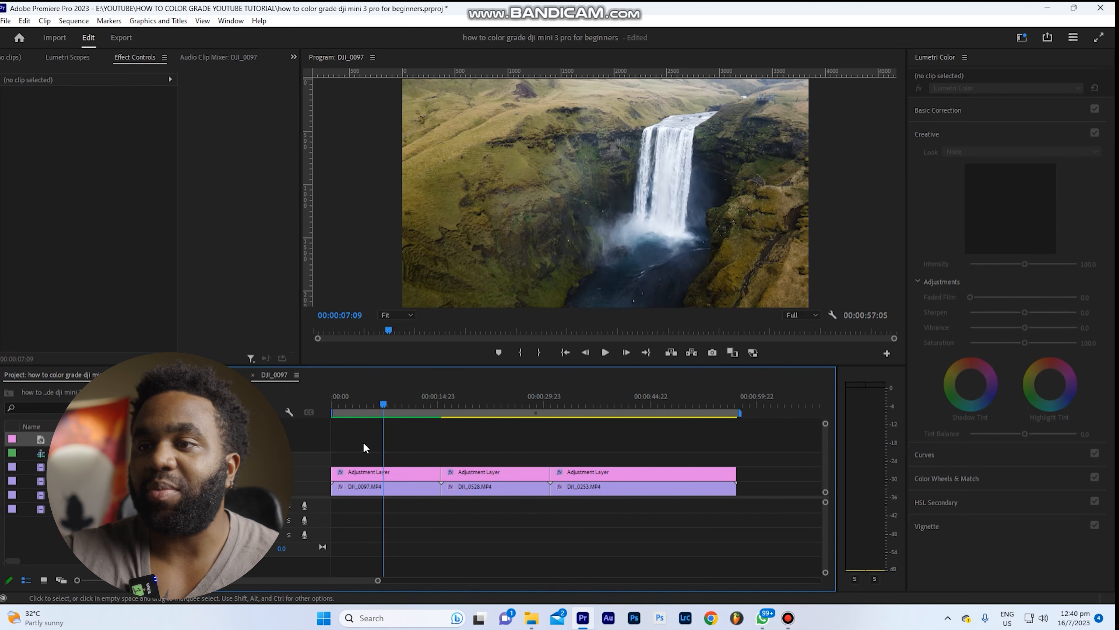
Step: On the adjustment layer above the DJI_0097 waterfall clip, load Hackmanite - Log.cube from the LUT\LOG folder as the Creative look
click(374, 406)
click(383, 472)
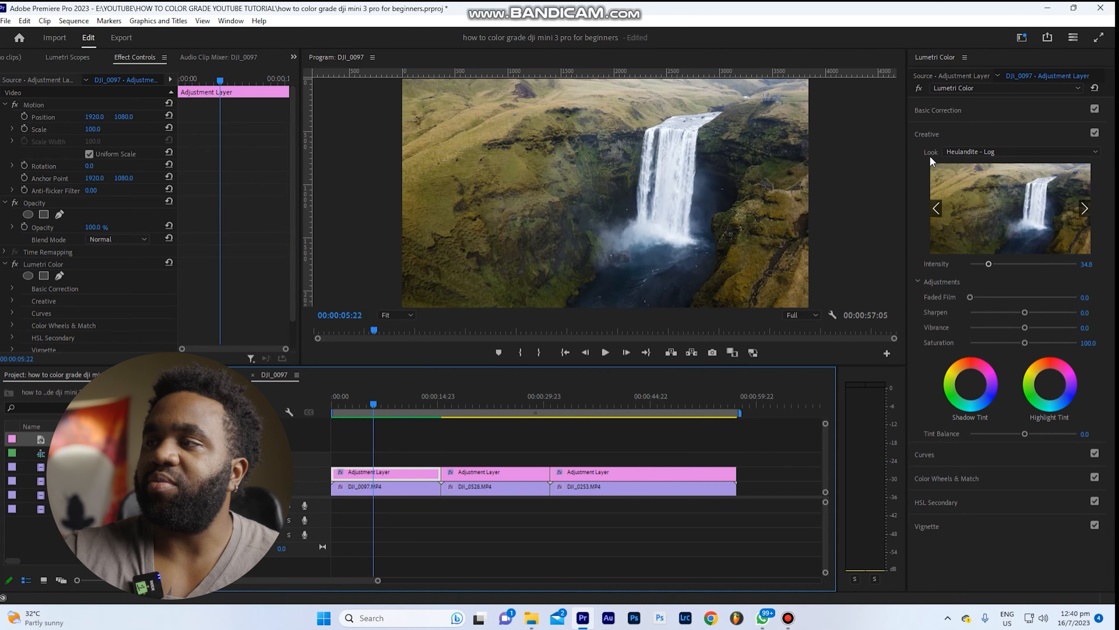
click(972, 152)
click(965, 135)
click(965, 132)
click(967, 151)
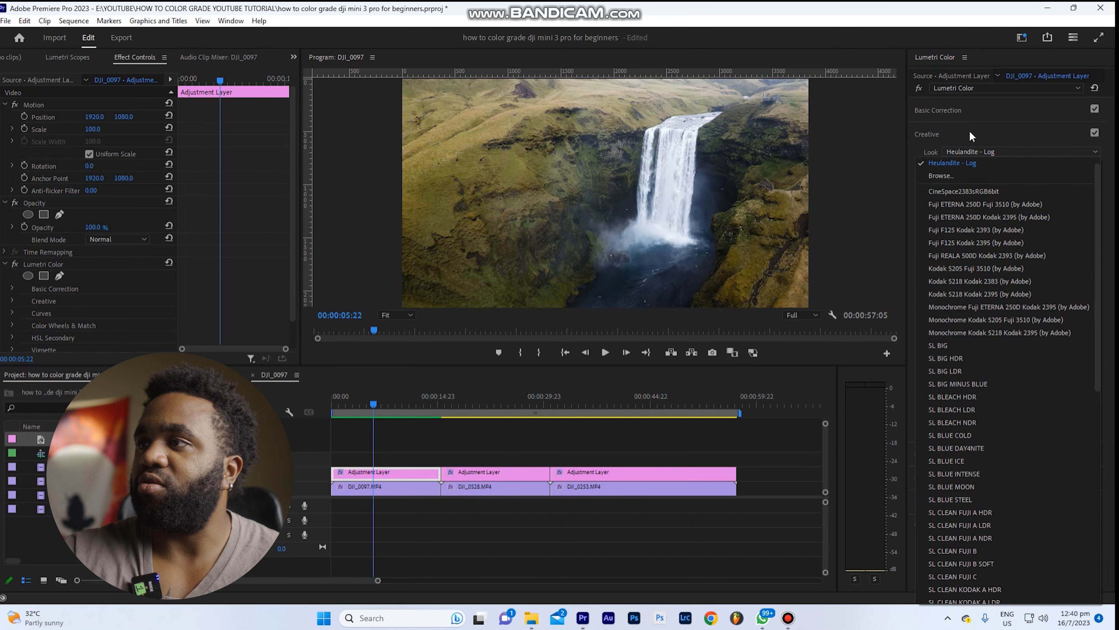
click(970, 134)
click(967, 138)
click(962, 150)
click(948, 178)
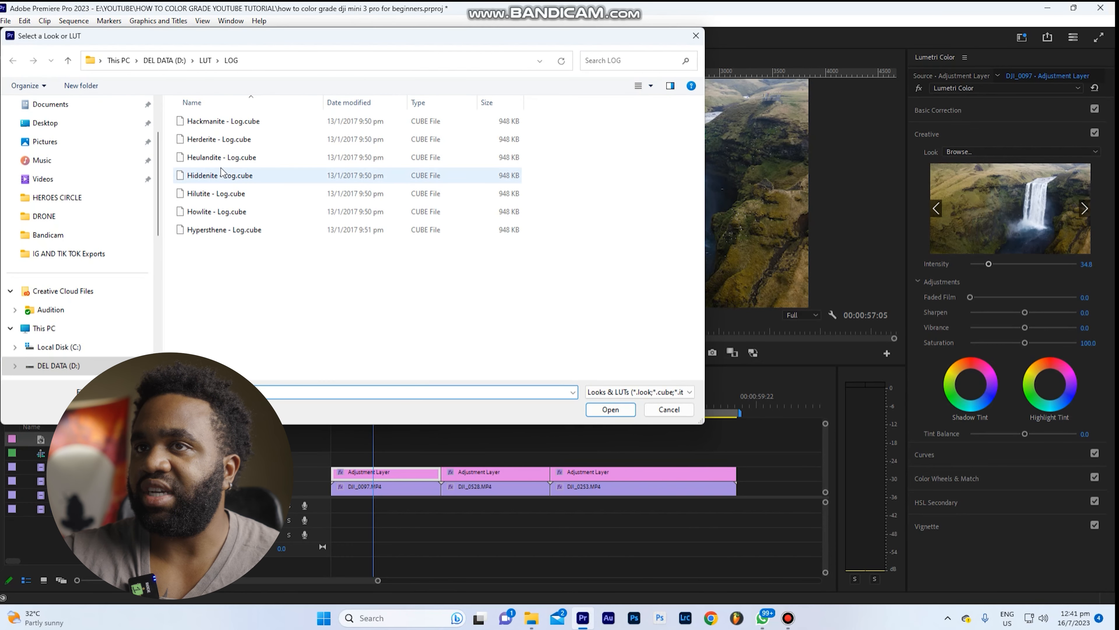
double_click(218, 122)
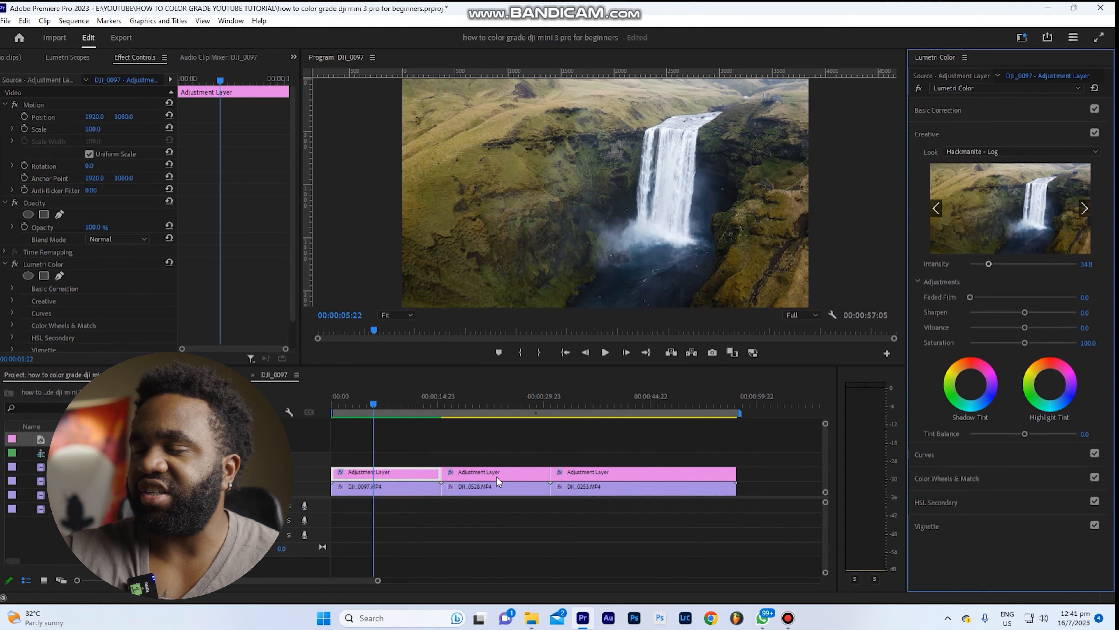
Step: Raise the waterfall adjustment layer's look intensity to 200 and preview the footage around 00:00:08:07
drag(988, 264, 1088, 269)
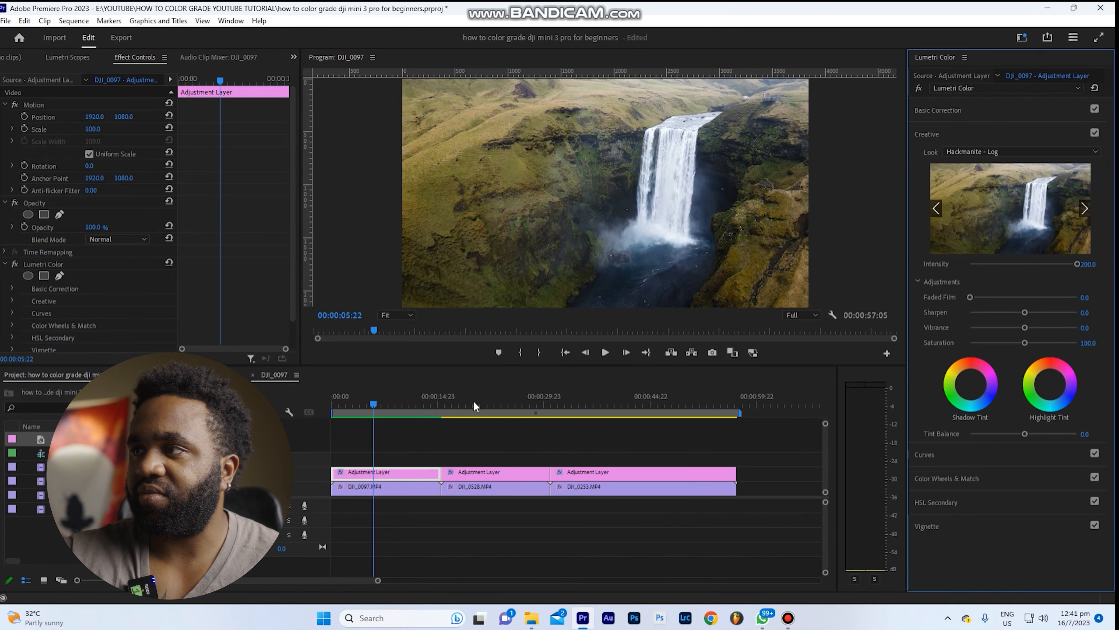
click(382, 406)
click(390, 403)
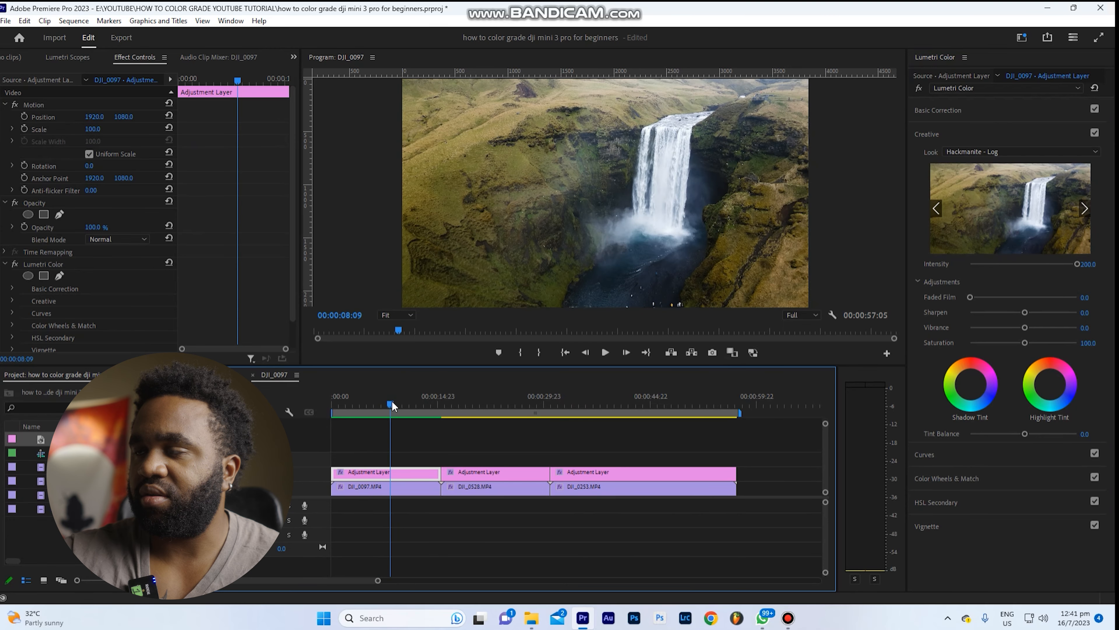
Step: Try Herderite - Log.cube as the Creative look on the waterfall adjustment layer
click(1007, 151)
click(963, 154)
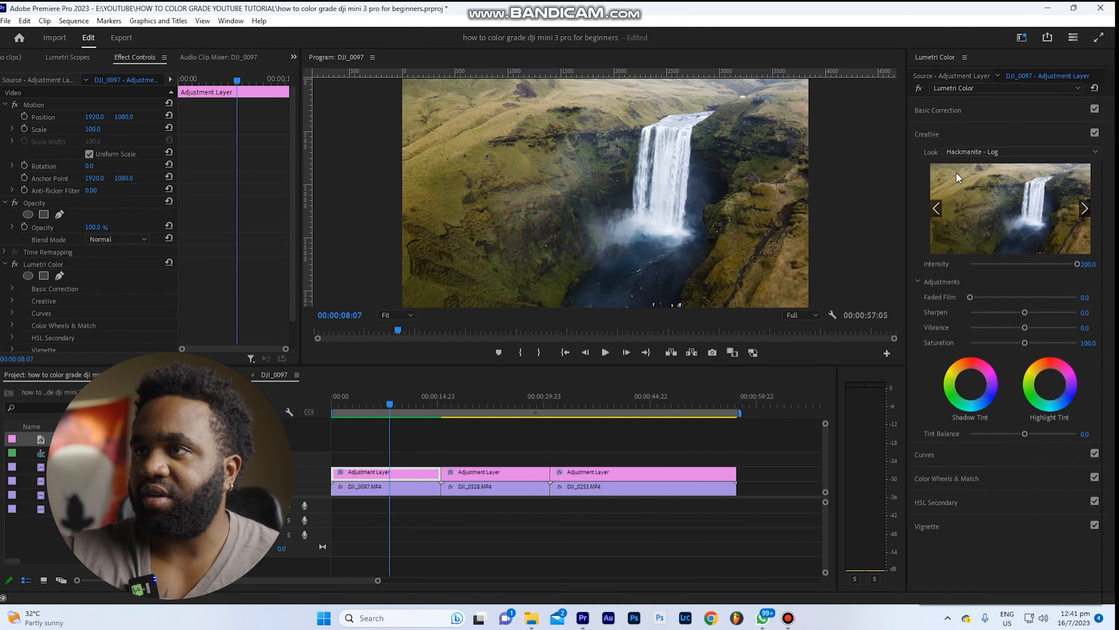
double_click(208, 145)
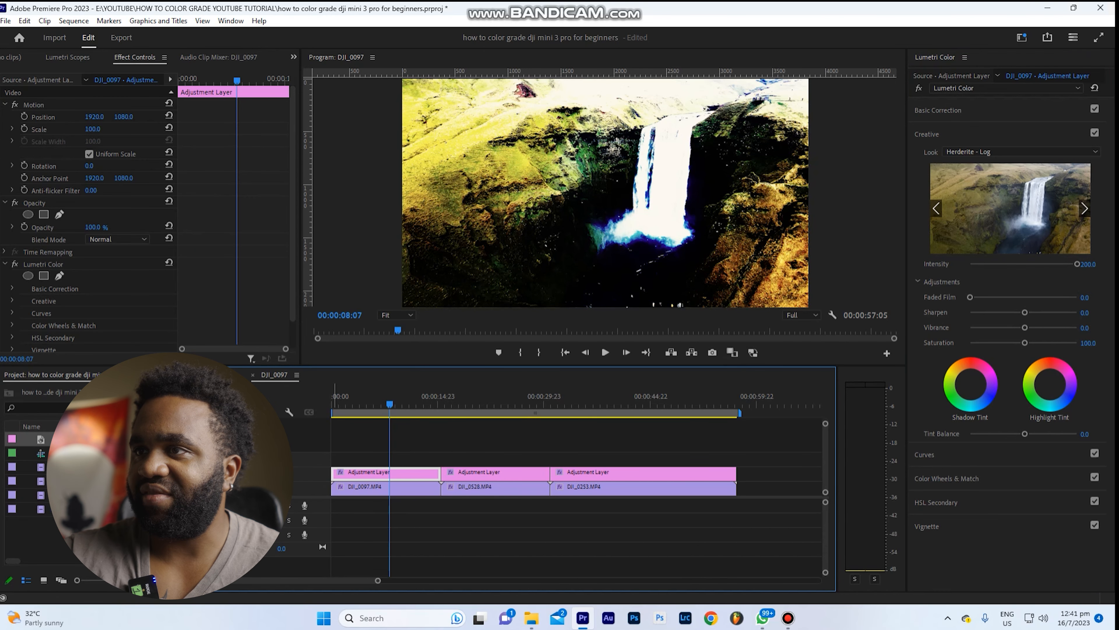
Step: Load Heulandite - Log.cube as the waterfall adjustment layer's Creative look and reduce its intensity to 45.7
click(995, 152)
click(962, 175)
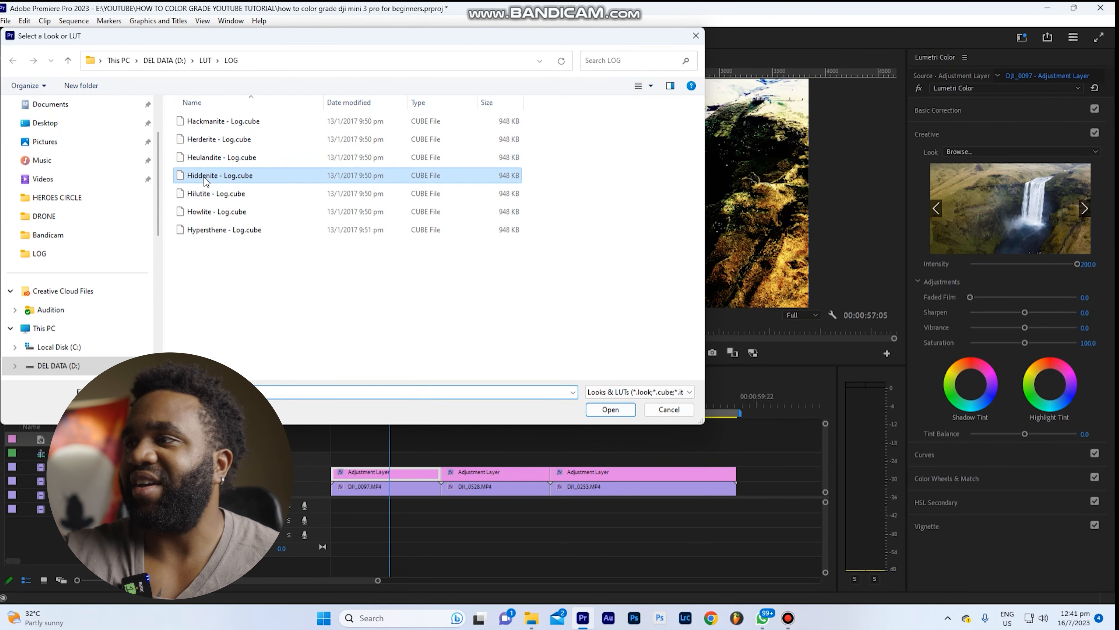
double_click(205, 163)
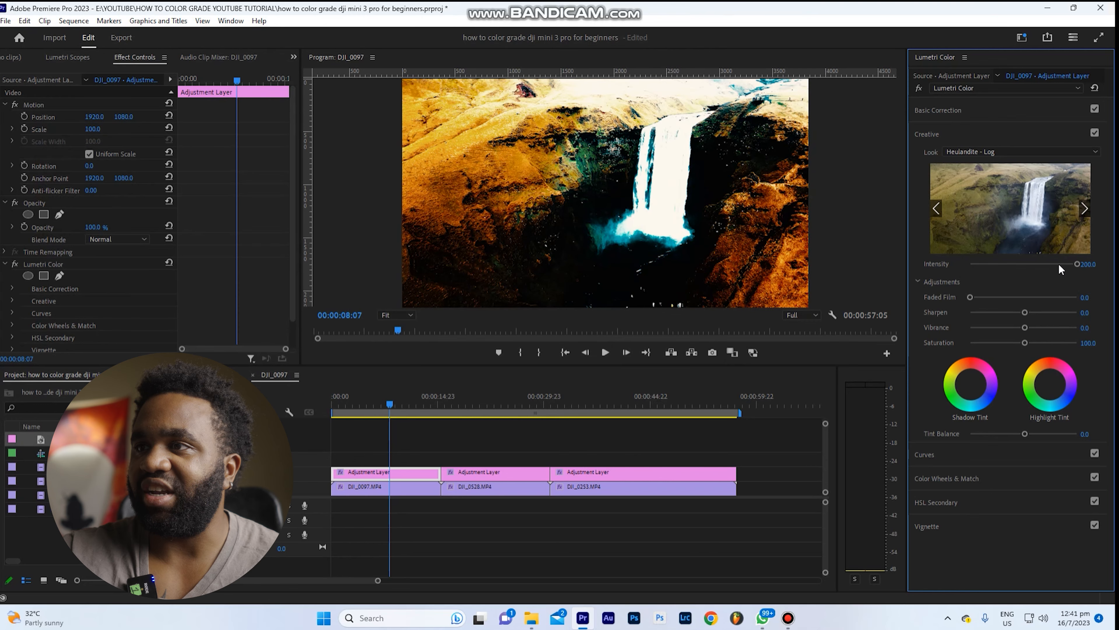
drag(1074, 266, 1028, 264)
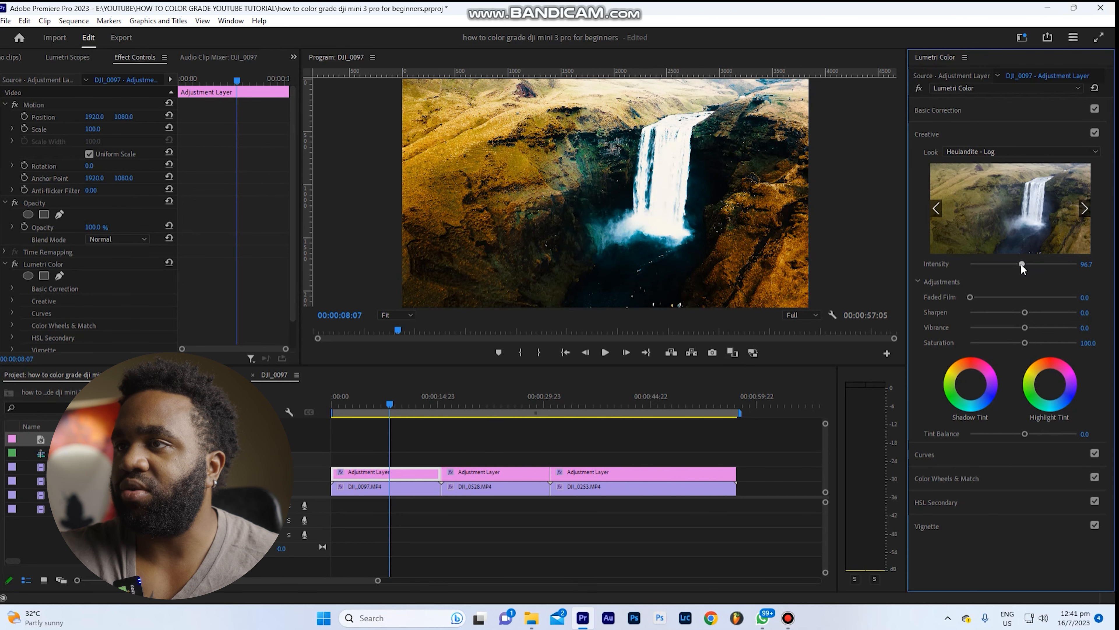
drag(1021, 265, 993, 266)
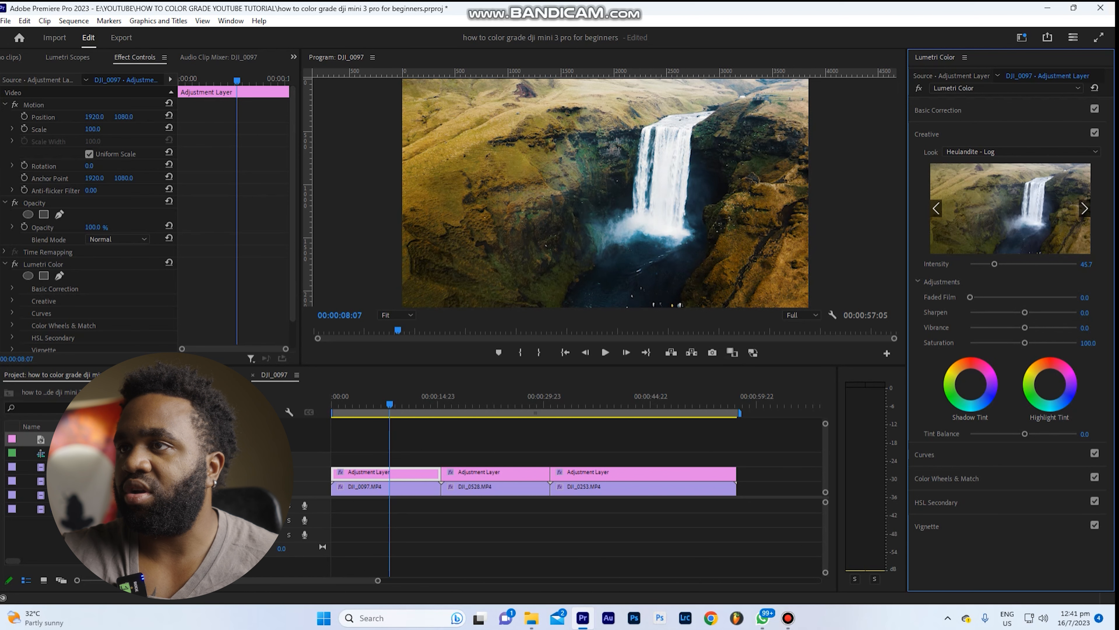
Step: At 00:00:21:14, lower the DJI_0528 coastal clip's contrast to -19.6 and check it in a maximised program monitor
click(293, 483)
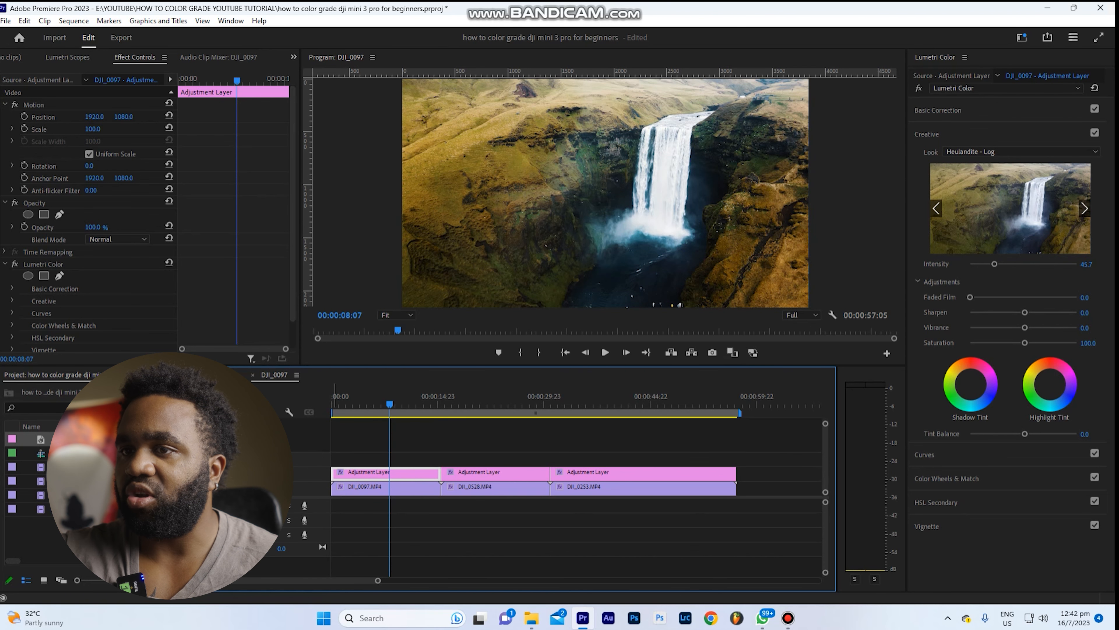
click(485, 401)
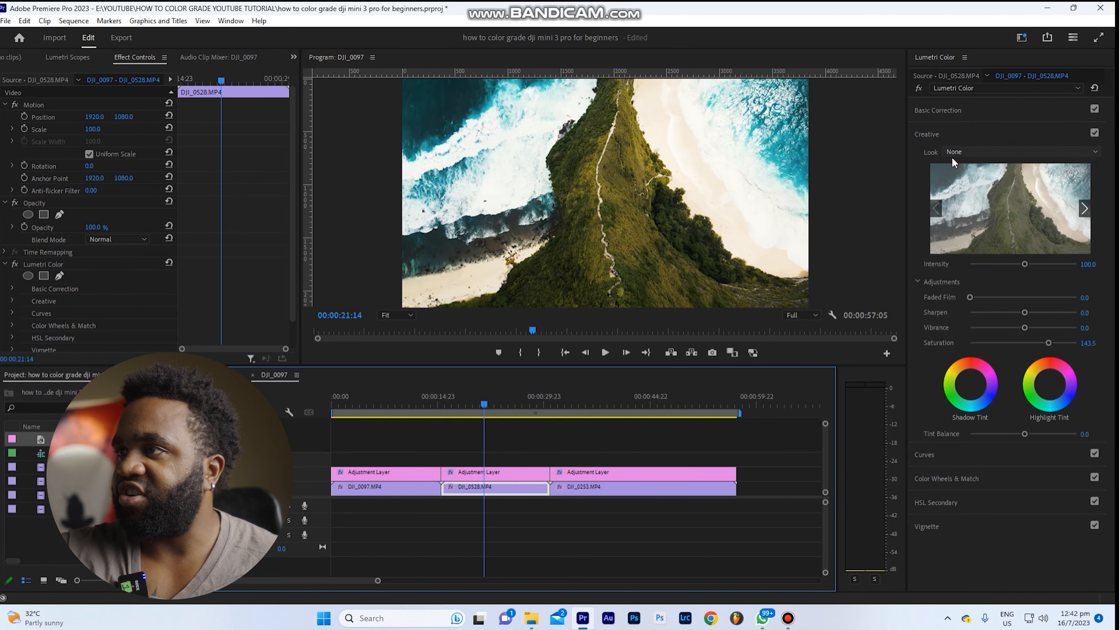
click(980, 113)
drag(1024, 294, 1018, 296)
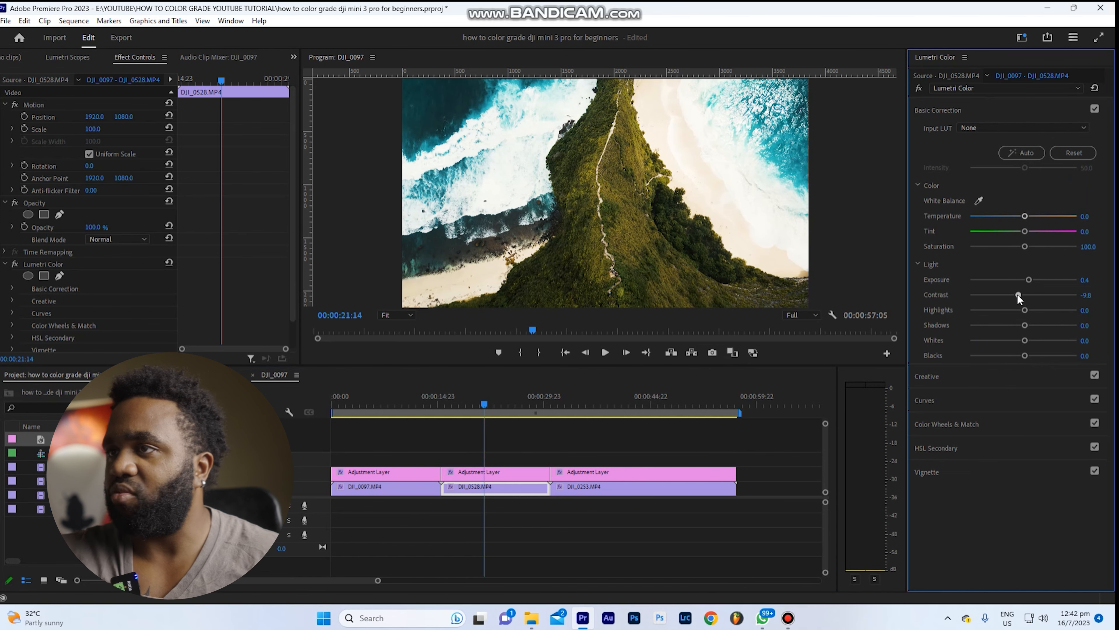
click(738, 146)
key(grave)
key(grave)
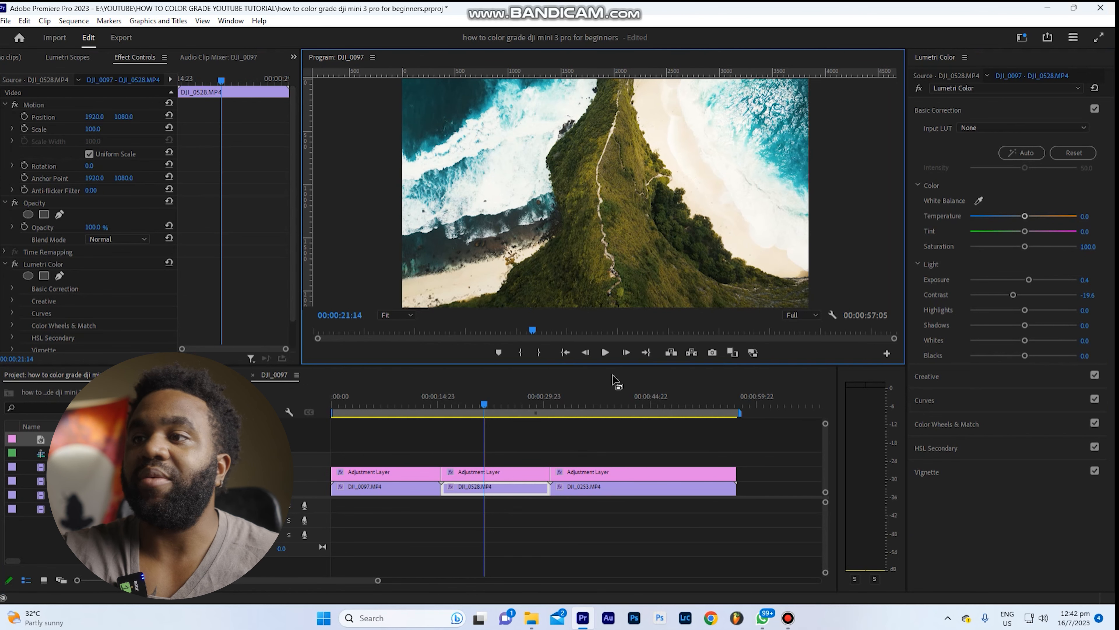
Step: Move the playhead to 00:00:36:23 to review the graded DJI_0253 beach clip
click(594, 402)
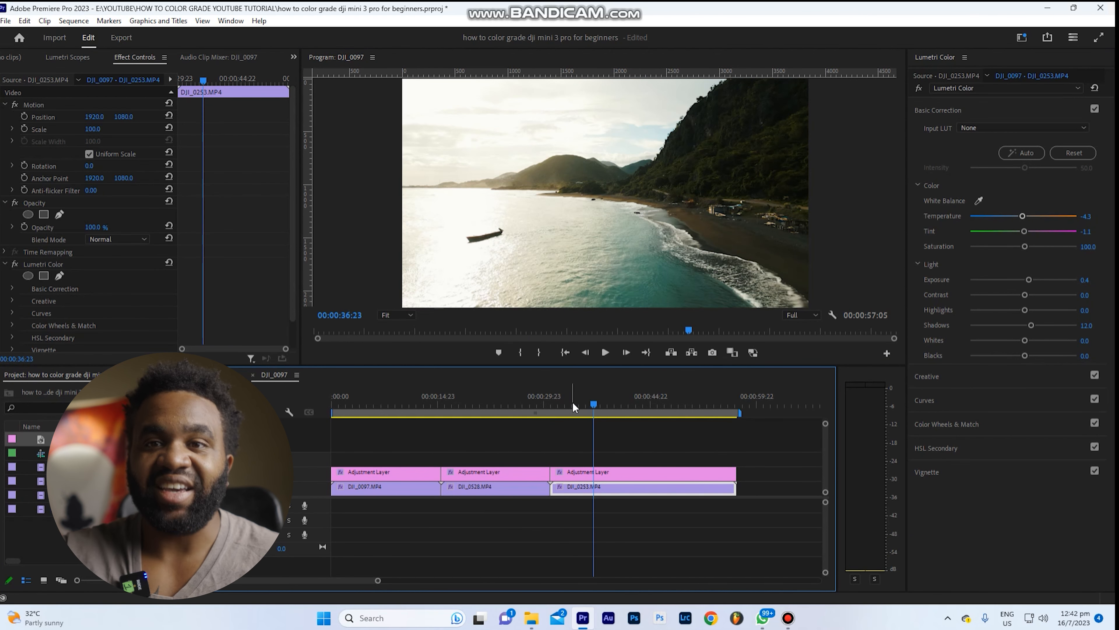